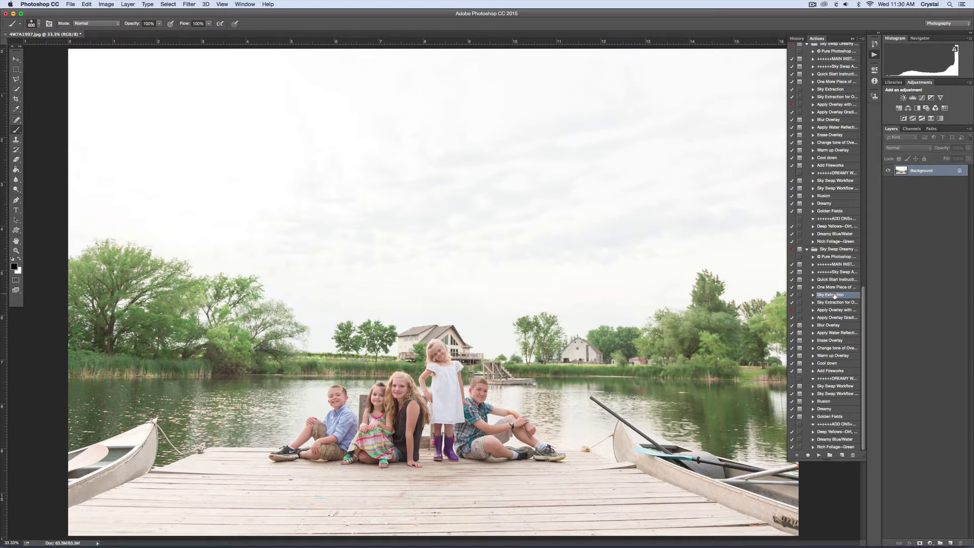
Play the Sky Extraction action to add Extract Mask and Paint Back Details layers.
click(818, 455)
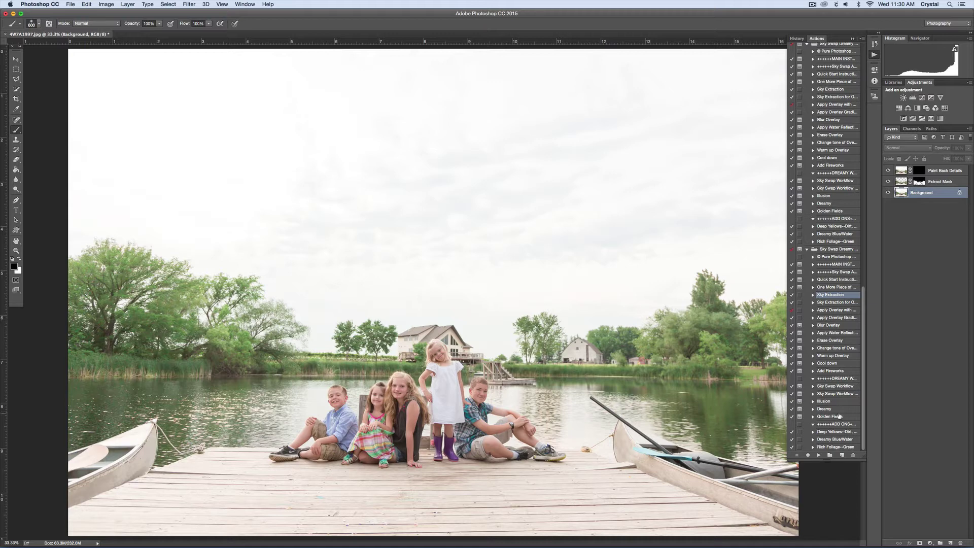
Play the Apply Overlay step and place PPA Sky Swap Set2 74.jpg as the new sky.
click(836, 310)
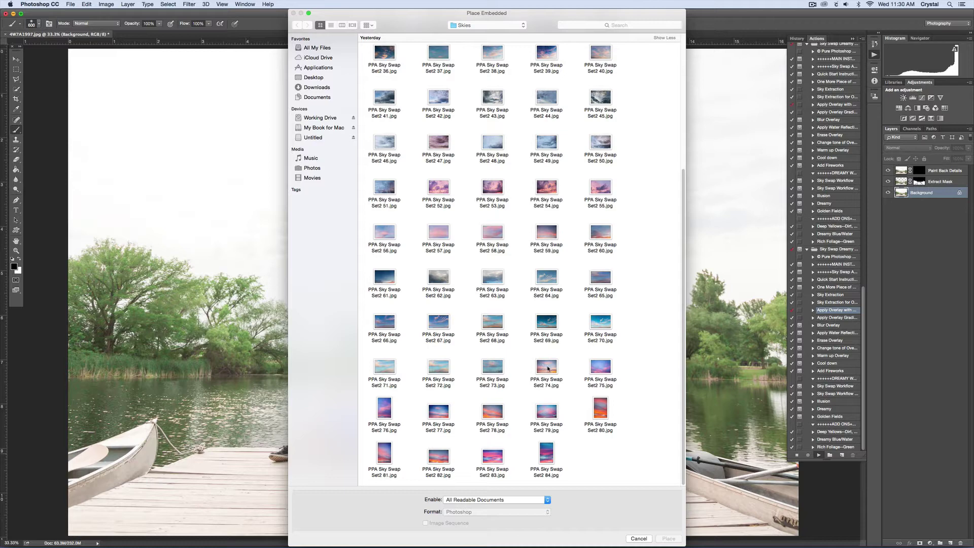
click(548, 367)
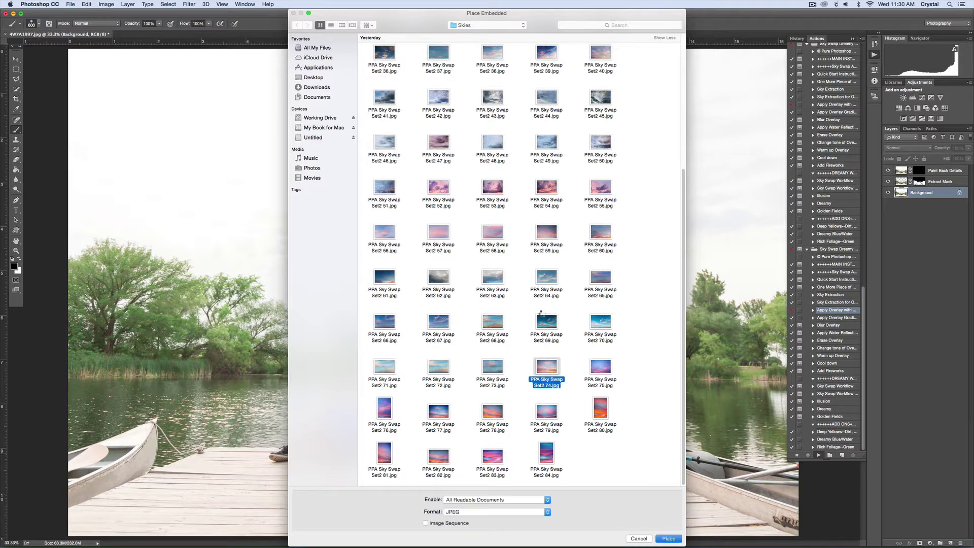
key(Return)
Position the sunset sky over the upper part of the photo and commit the transform.
drag(561, 301, 556, 169)
click(874, 55)
drag(685, 202, 695, 203)
drag(452, 365, 452, 360)
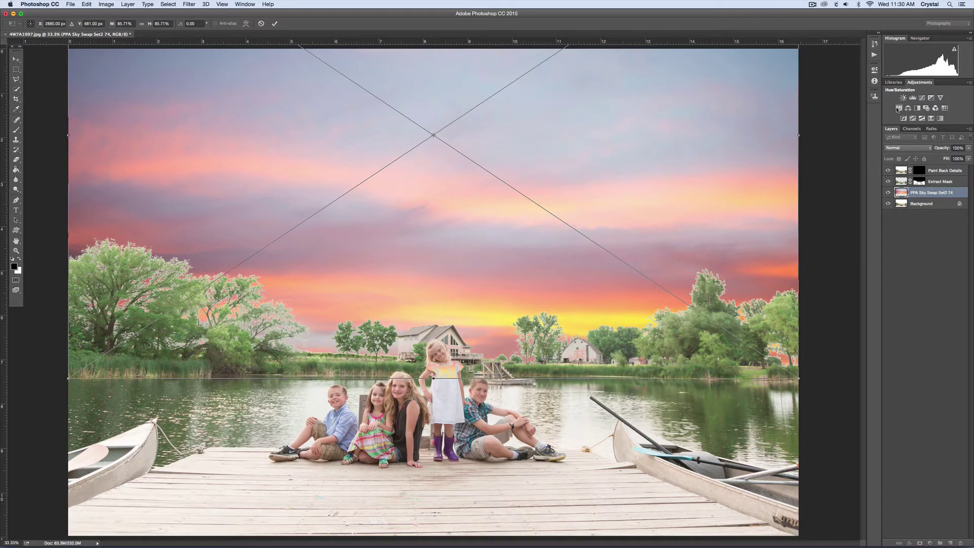
key(Return)
key(b)
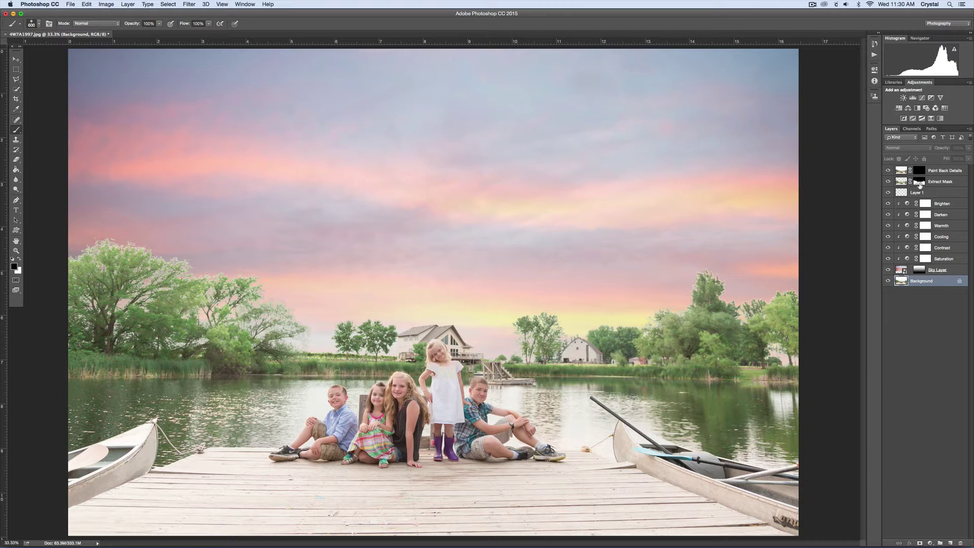
Paint white with a smaller brush on the Paint Back Details mask to clear sunset colour off the girl's dress.
click(920, 170)
key(x)
key(bracketleft)
key(bracketleft)
key(bracketleft)
key(bracketleft)
key(bracketleft)
key(bracketleft)
drag(447, 370, 452, 374)
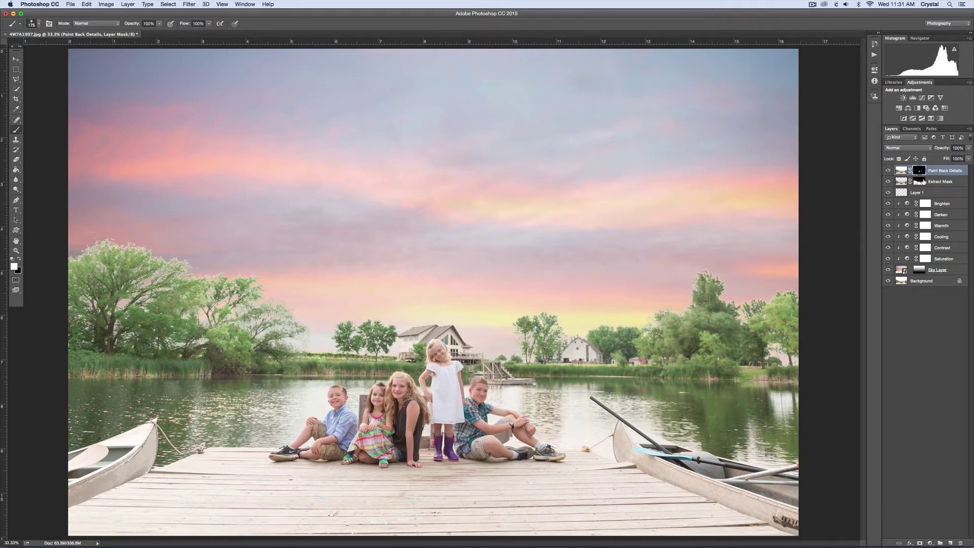
Paint black on the Extract Mask along the left and right treelines to remove pale halos.
click(921, 181)
key(bracketright)
key(bracketright)
key(bracketright)
key(bracketright)
key(bracketright)
key(bracketright)
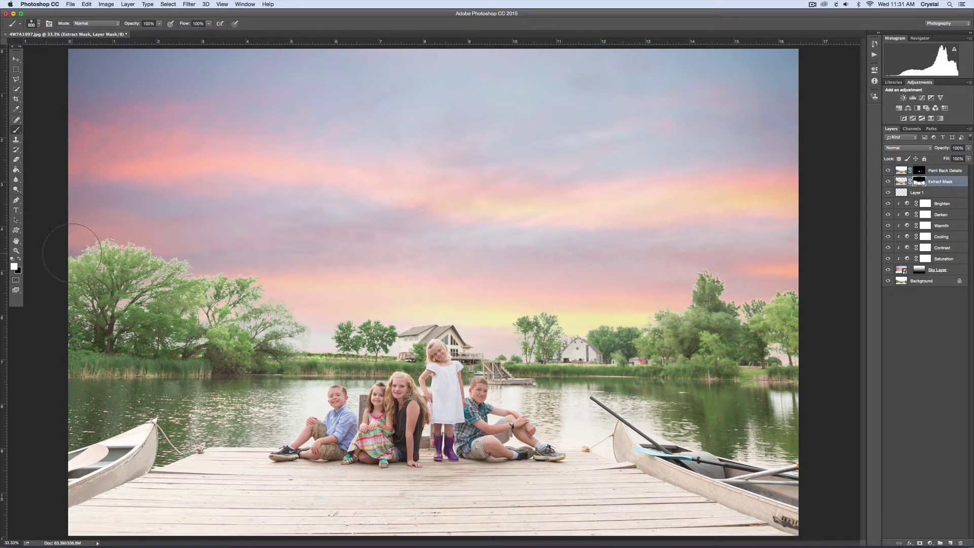
key(x)
mouse_move(54, 255)
mouse_down()
mouse_move(129, 238)
mouse_move(302, 312)
mouse_move(276, 331)
mouse_move(86, 290)
mouse_move(107, 327)
mouse_move(369, 331)
mouse_move(148, 325)
mouse_move(113, 299)
mouse_move(376, 326)
mouse_move(310, 334)
mouse_up()
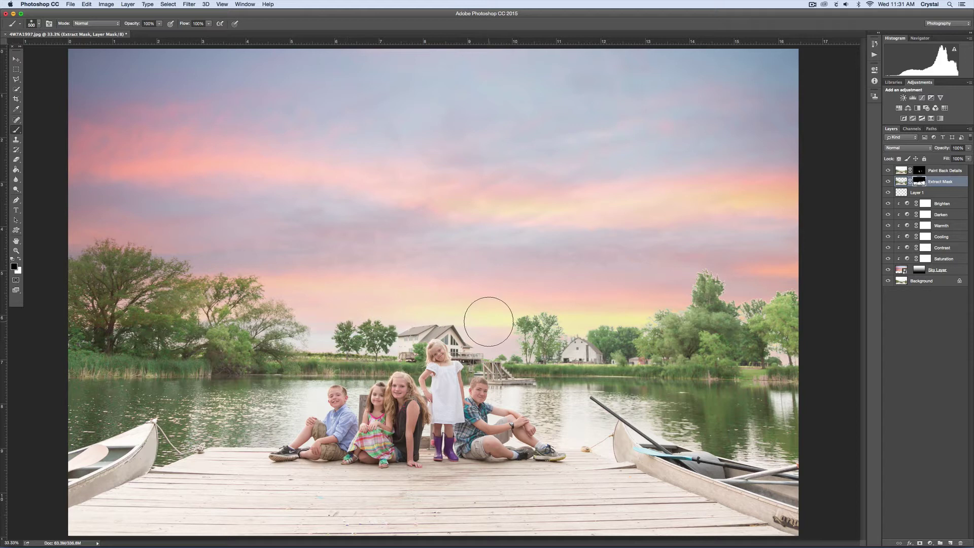
mouse_move(616, 326)
mouse_down()
mouse_move(660, 324)
mouse_move(710, 283)
mouse_move(682, 325)
mouse_move(763, 317)
mouse_move(739, 339)
mouse_move(788, 354)
mouse_move(631, 353)
mouse_up()
key(bracketleft)
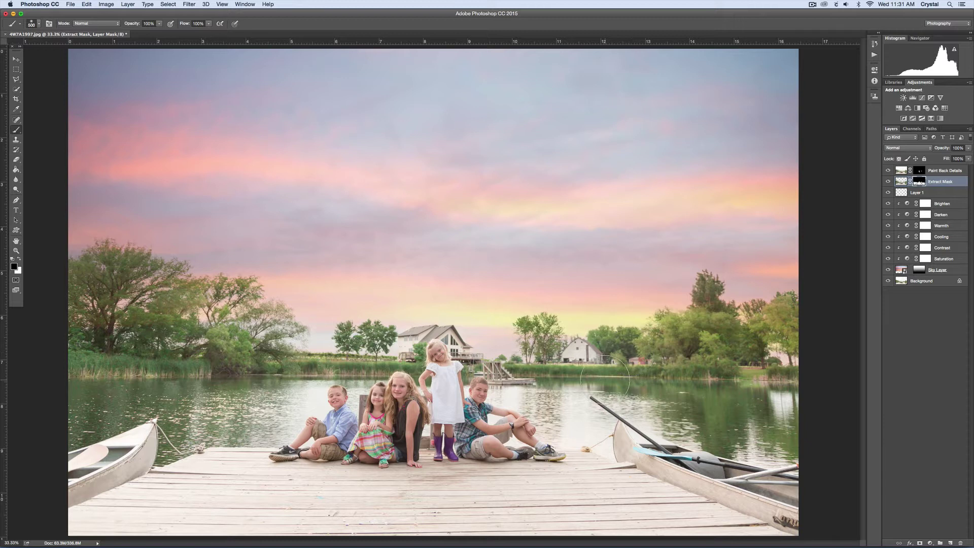
key(bracketleft)
key(bracketleft)
key(bracketleft)
key(bracketleft)
Set up a larger white brush at 20% opacity on the Paint Back Details mask.
click(919, 171)
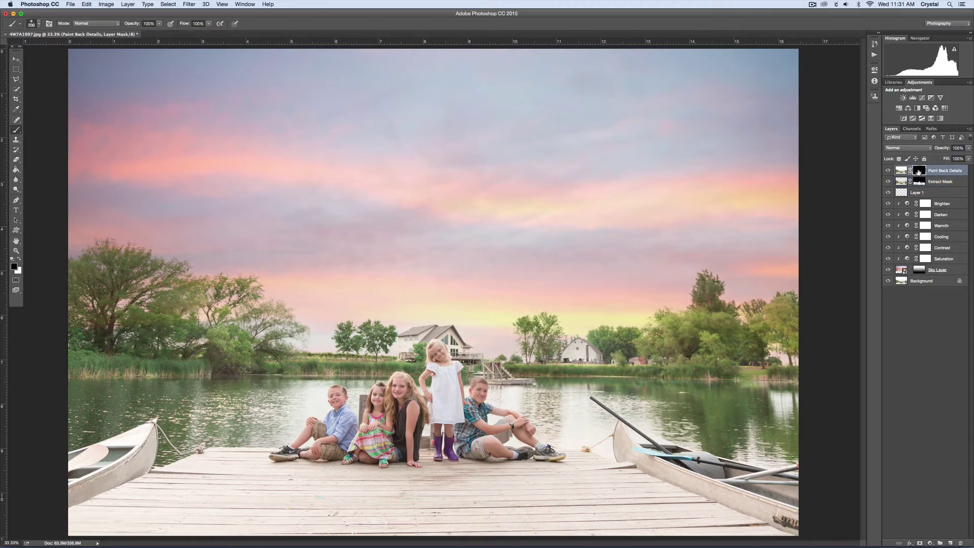
key(bracketright)
key(bracketright)
key(bracketright)
key(x)
drag(131, 23, 103, 29)
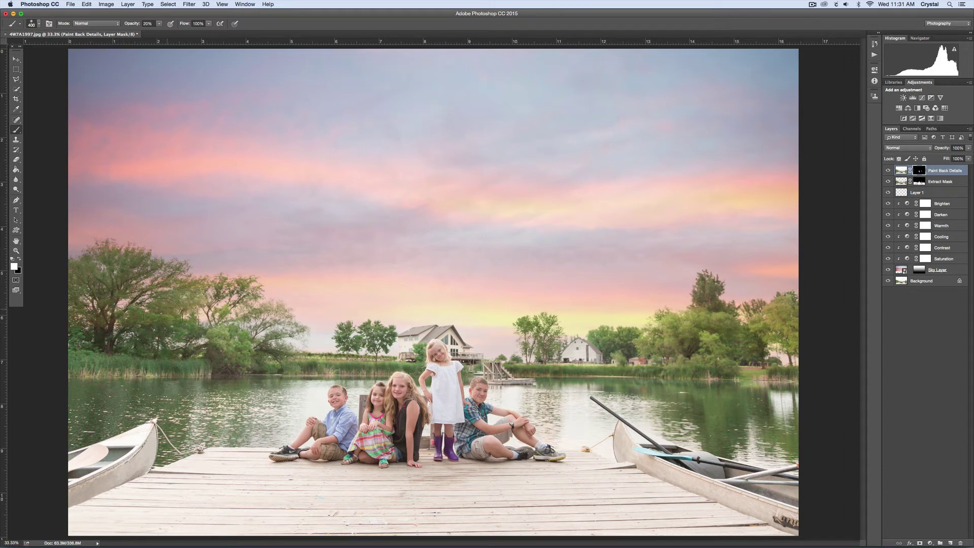
Softly paint back detail in the left trees, undoing a stray stroke over the sky.
mouse_move(158, 325)
mouse_down()
mouse_move(213, 345)
mouse_move(91, 325)
mouse_up()
mouse_move(139, 283)
mouse_down()
mouse_move(166, 307)
mouse_move(128, 340)
mouse_up()
mouse_move(209, 355)
mouse_down()
mouse_move(248, 358)
mouse_move(238, 325)
mouse_up()
drag(142, 291, 311, 163)
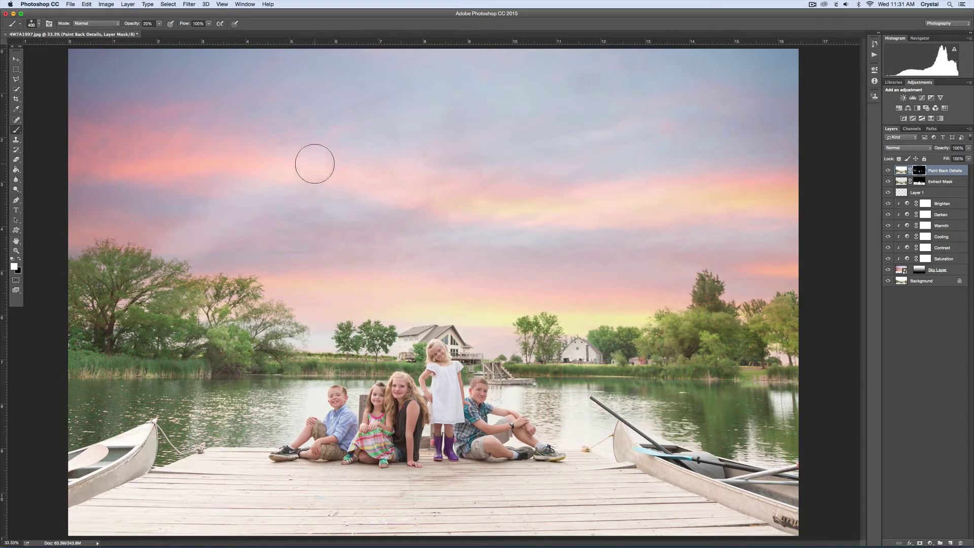
key(ctrl+z)
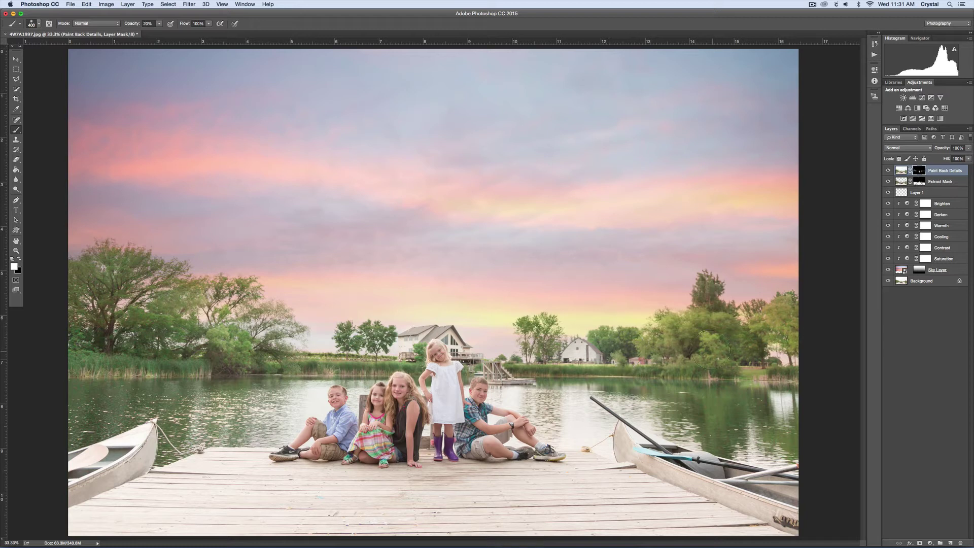
Paint back detail on the tall right tree with a smaller brush.
key(bracketleft)
key(bracketleft)
key(bracketleft)
mouse_move(707, 348)
mouse_down()
mouse_move(713, 309)
mouse_move(699, 316)
mouse_move(708, 295)
mouse_up()
key(x)
Lower the Saturation layer's opacity to about 5% and select the Darken layer for adjustment.
click(939, 259)
drag(941, 148, 950, 148)
click(939, 214)
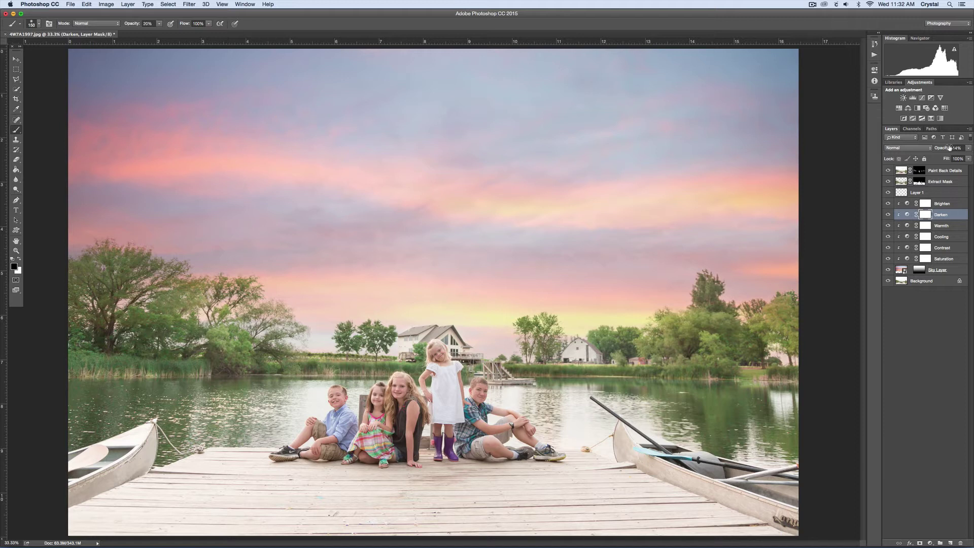
Drag the Sky Layer mask around with the Move tool, settling it near its original position.
click(926, 281)
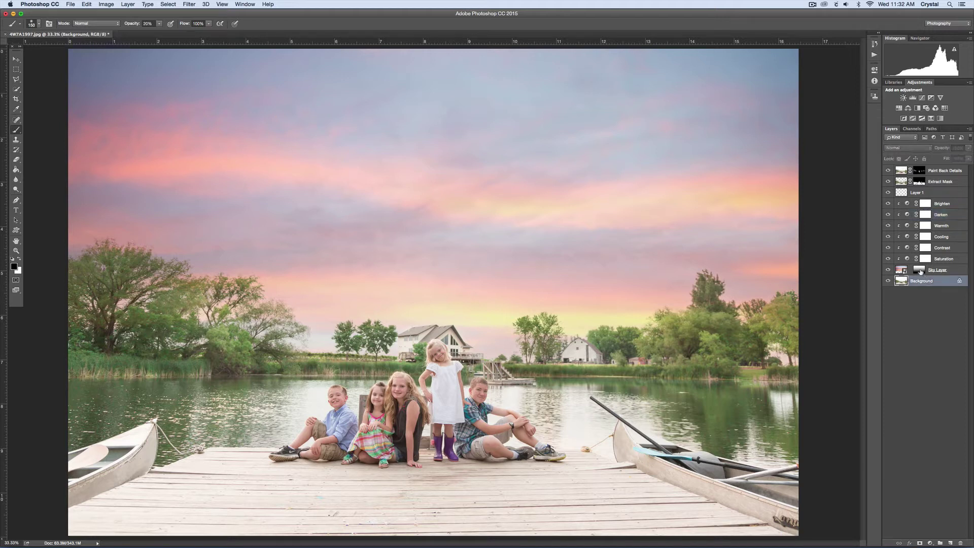
click(919, 270)
key(v)
mouse_move(502, 339)
mouse_down()
mouse_move(499, 257)
mouse_move(413, 474)
mouse_move(457, 546)
mouse_move(550, 200)
mouse_move(633, 264)
mouse_up()
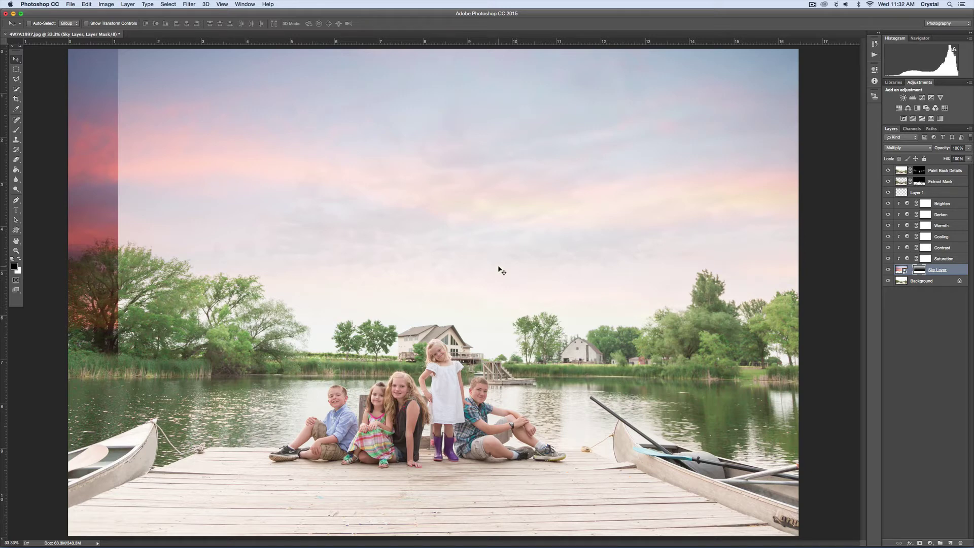
drag(504, 246, 454, 258)
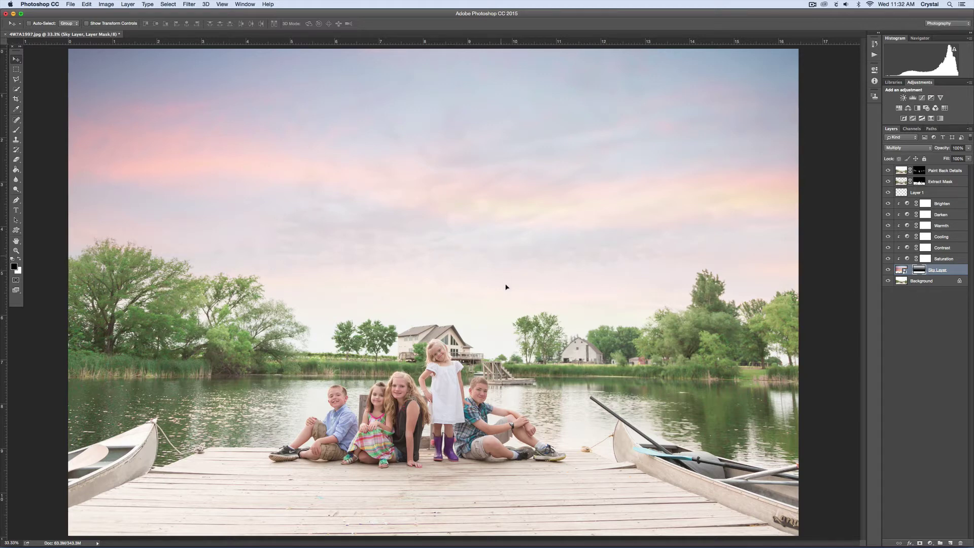
drag(505, 297, 502, 410)
Set a 99% opacity brush on the Extract Mask layer's mask.
click(917, 183)
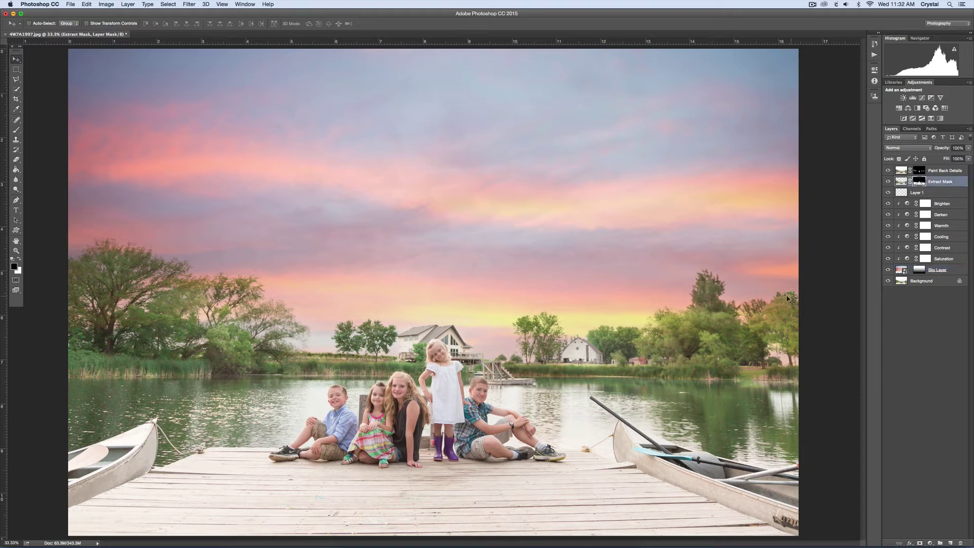
key(b)
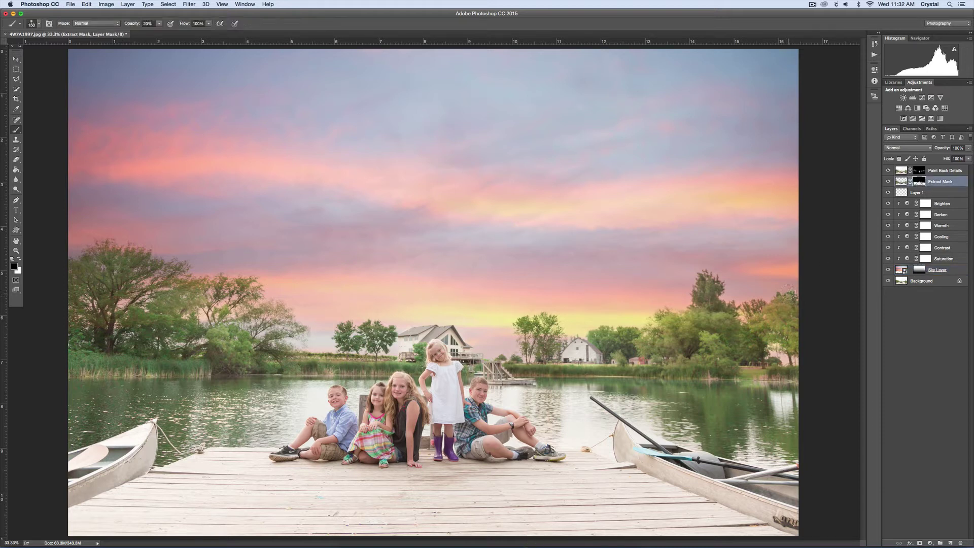
key(x)
key(x)
drag(134, 24, 171, 24)
Nudge the Sky Layer mask slightly downward with the Move tool.
click(919, 270)
key(v)
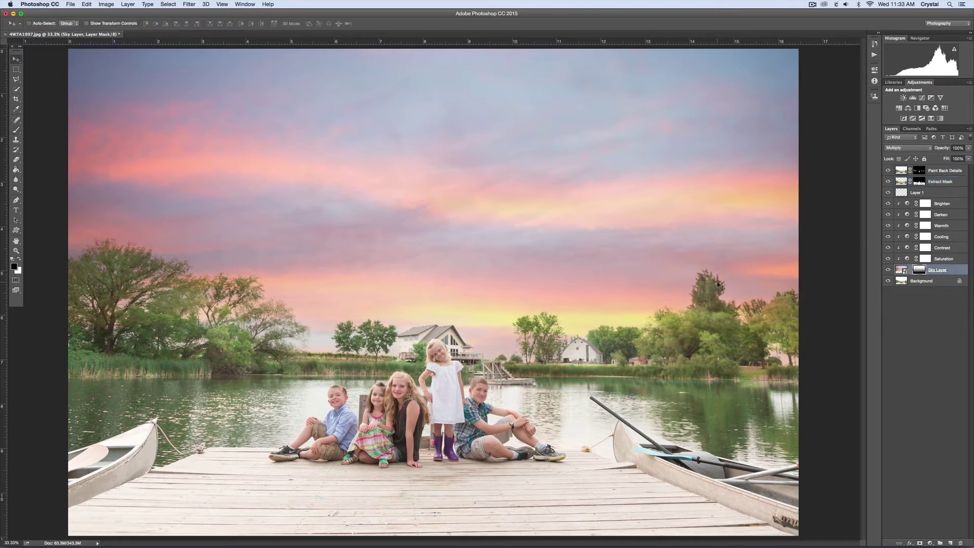
drag(671, 292, 669, 288)
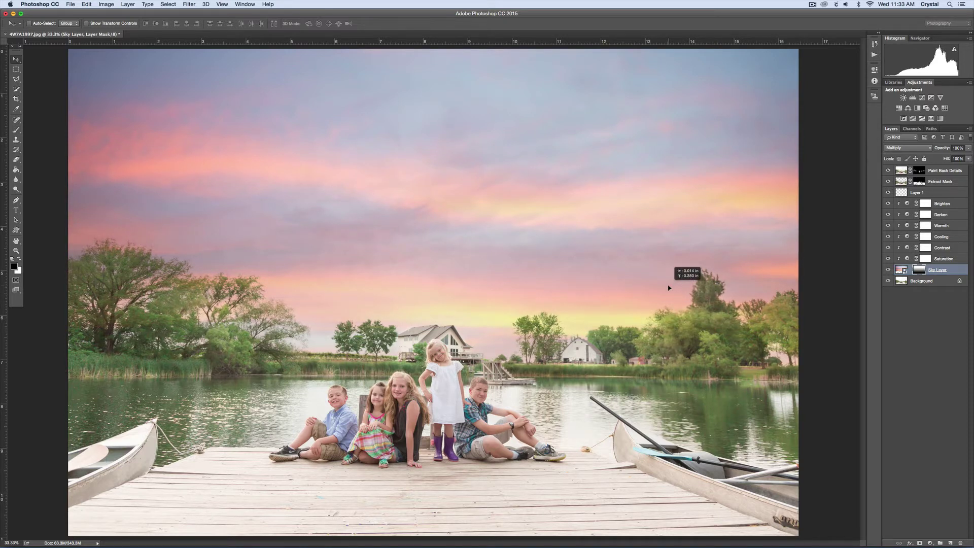
drag(668, 287, 669, 287)
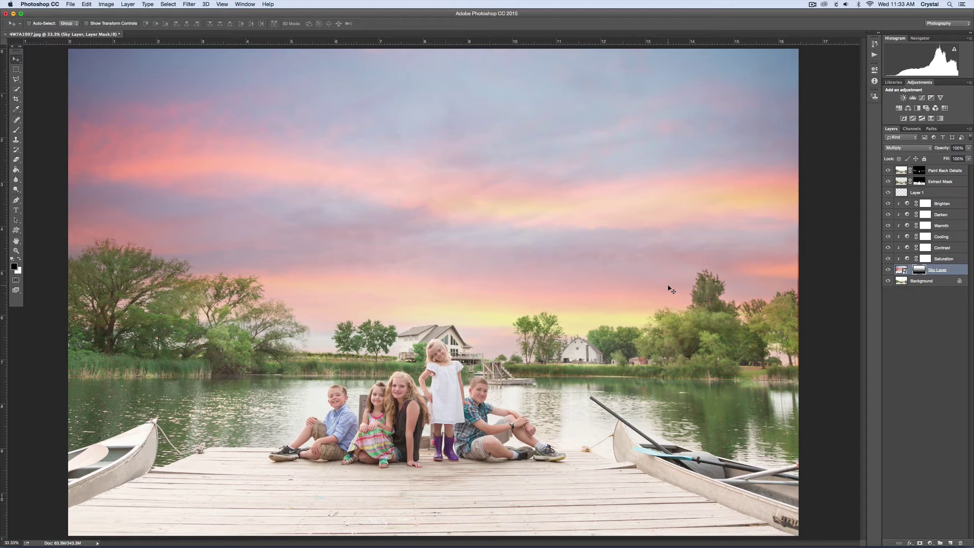
Paint the treeline edges with a 400 brush on Extract Mask, then undo the darkened house and barn edges.
click(919, 183)
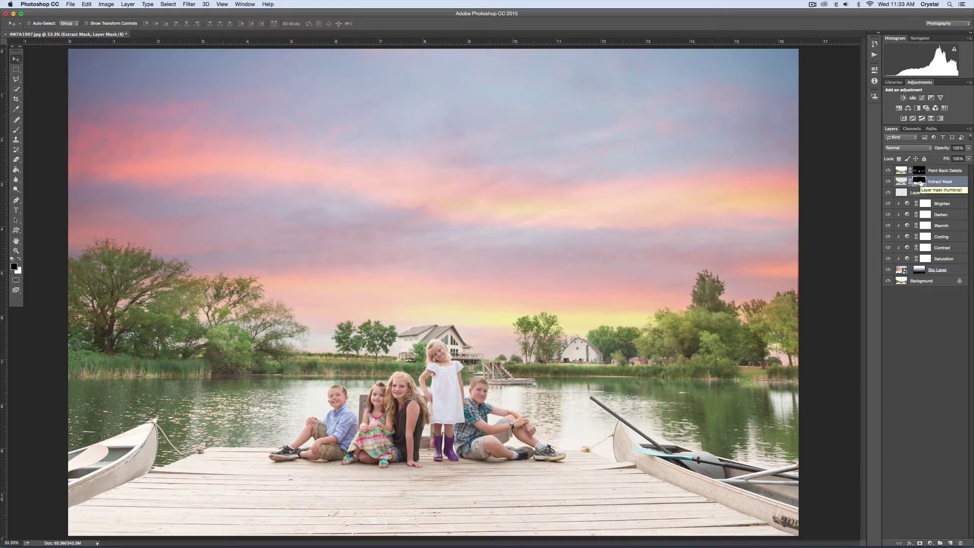
click(942, 283)
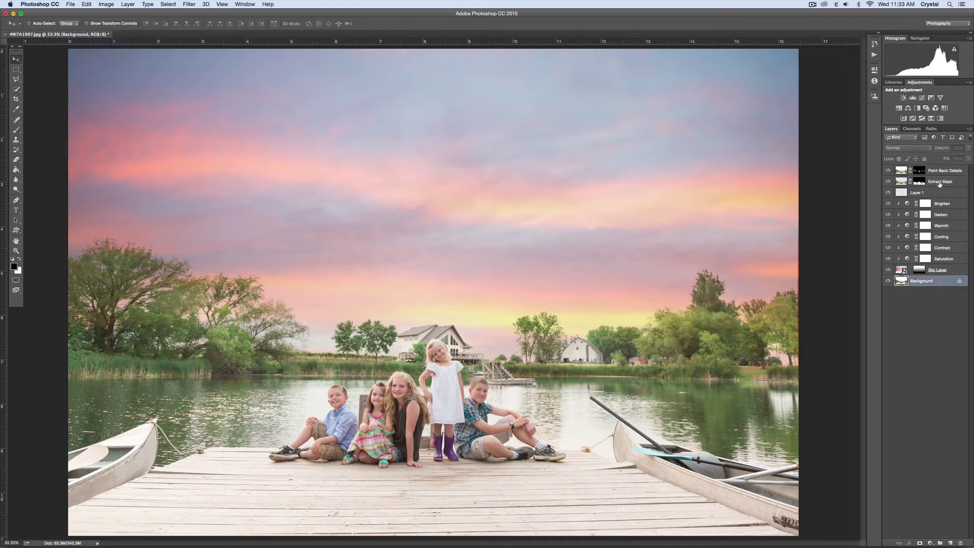
click(954, 181)
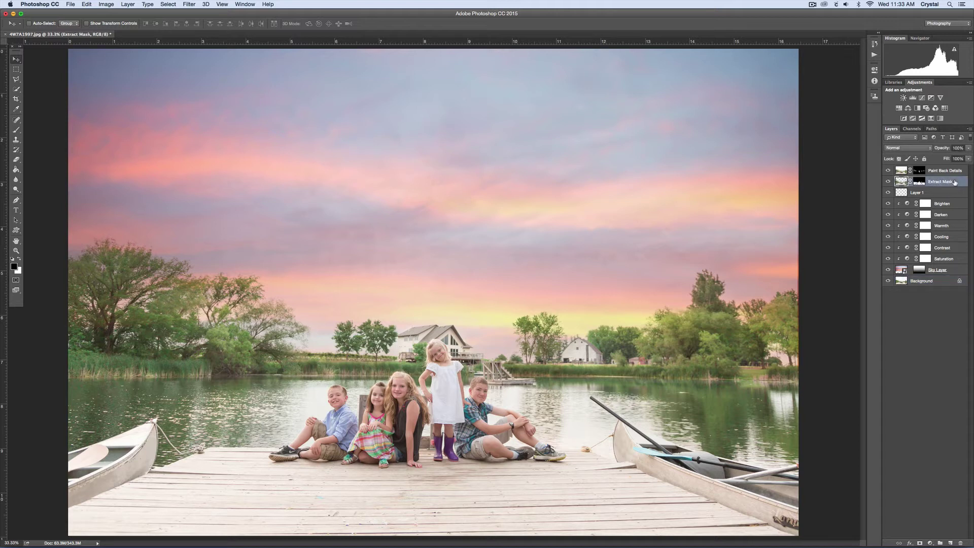
click(16, 130)
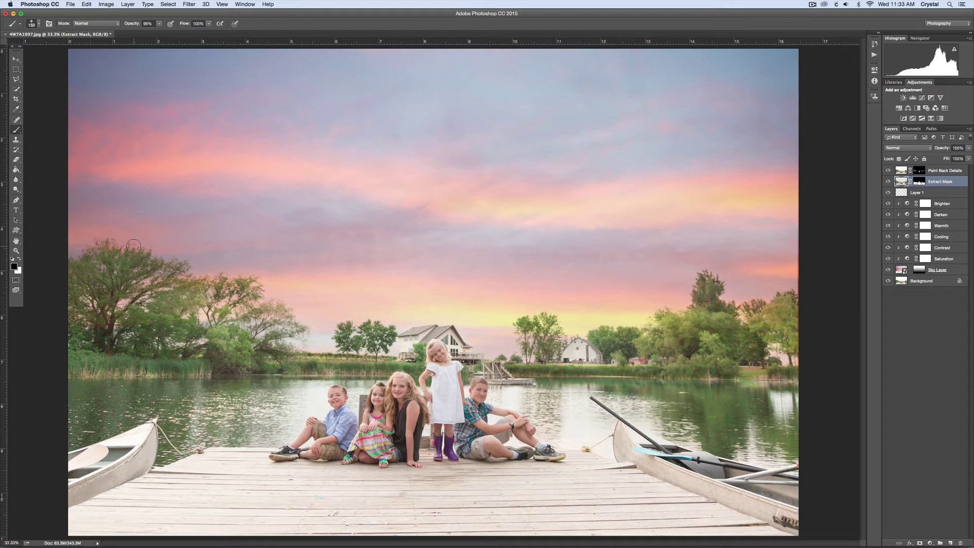
key(bracketright)
key(bracketright)
key(bracketright)
key(bracketright)
key(bracketright)
mouse_move(359, 331)
mouse_down()
mouse_move(396, 333)
mouse_move(413, 321)
mouse_move(563, 335)
mouse_move(306, 336)
mouse_up()
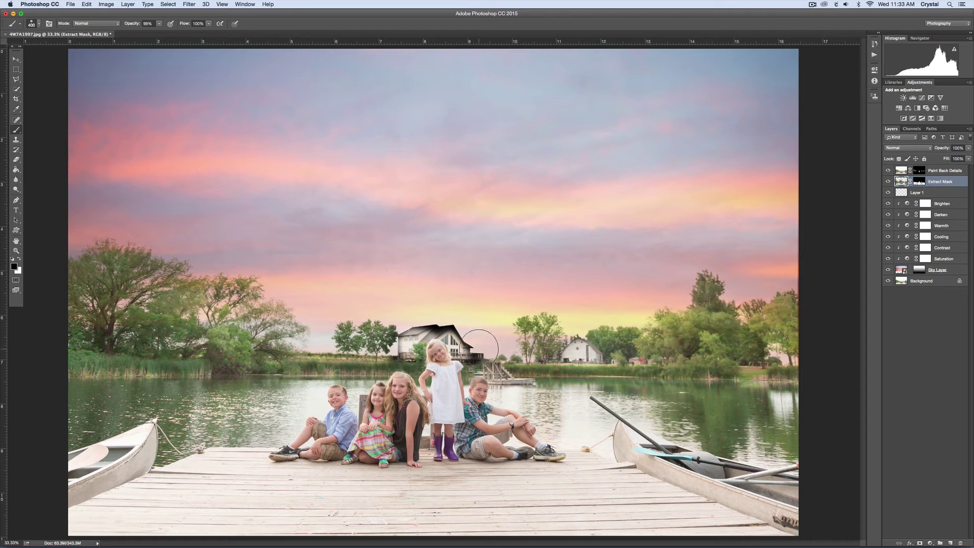
key(super+z)
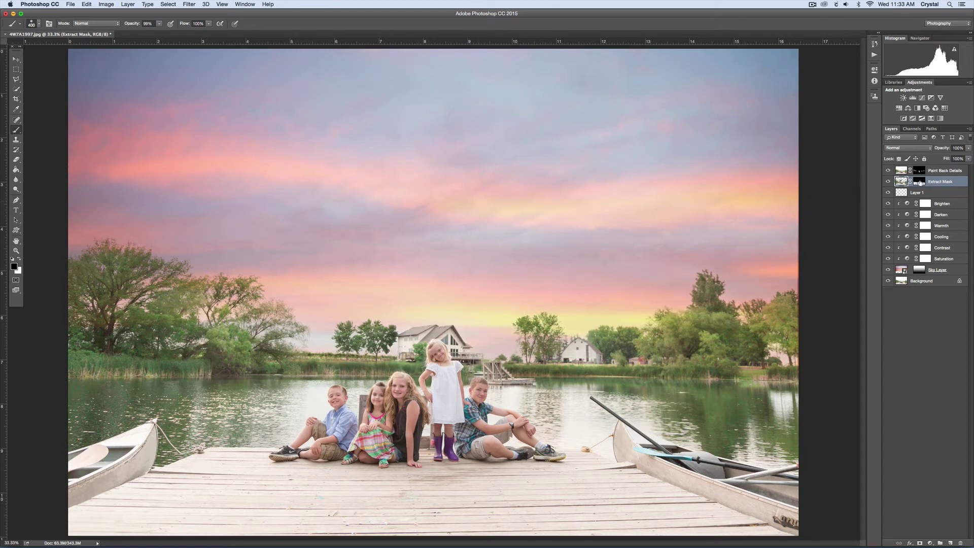
Reselect the Extract Mask layer's mask thumbnail so it is ready for painting.
click(920, 183)
click(901, 181)
click(920, 183)
Flatten the image with Cmd+Shift+E and play the Illusion action.
key(super+shift+e)
click(874, 55)
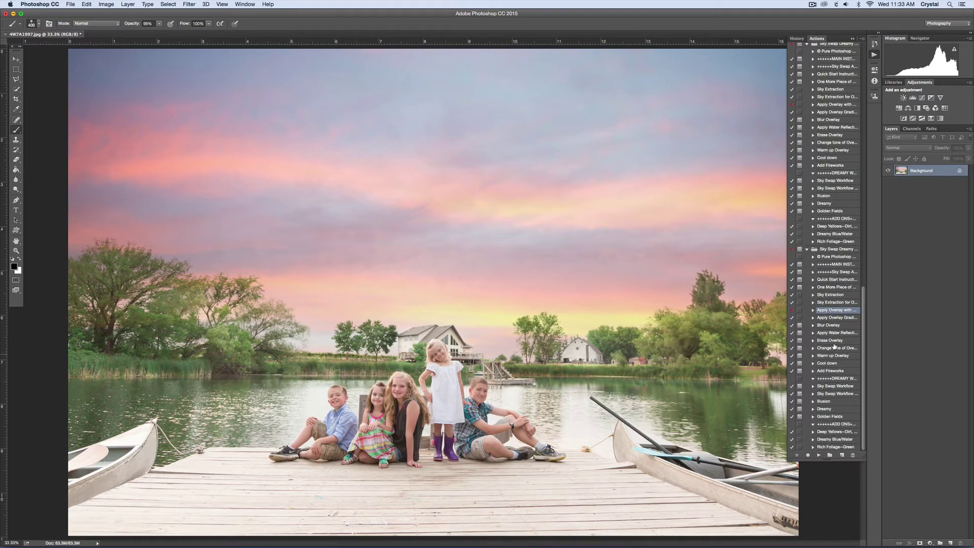
click(834, 401)
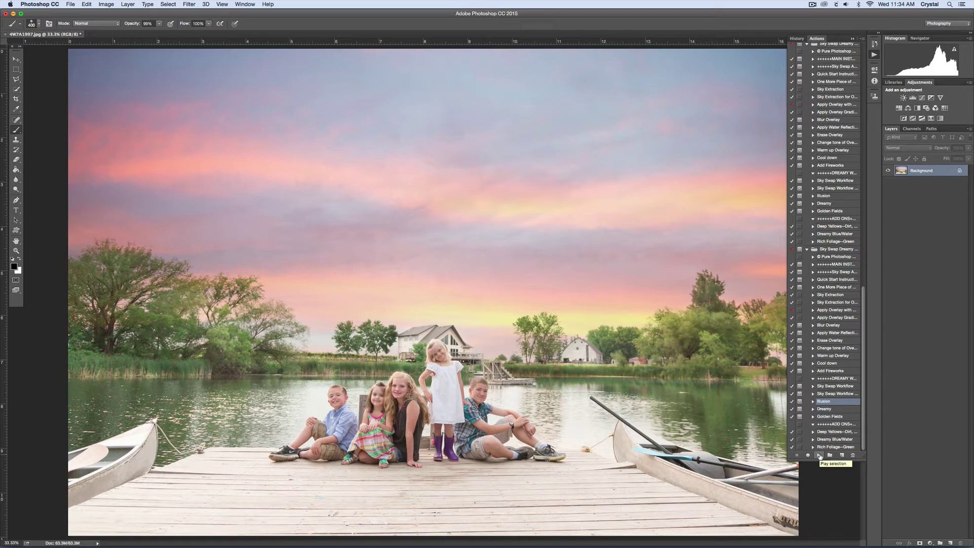
click(818, 454)
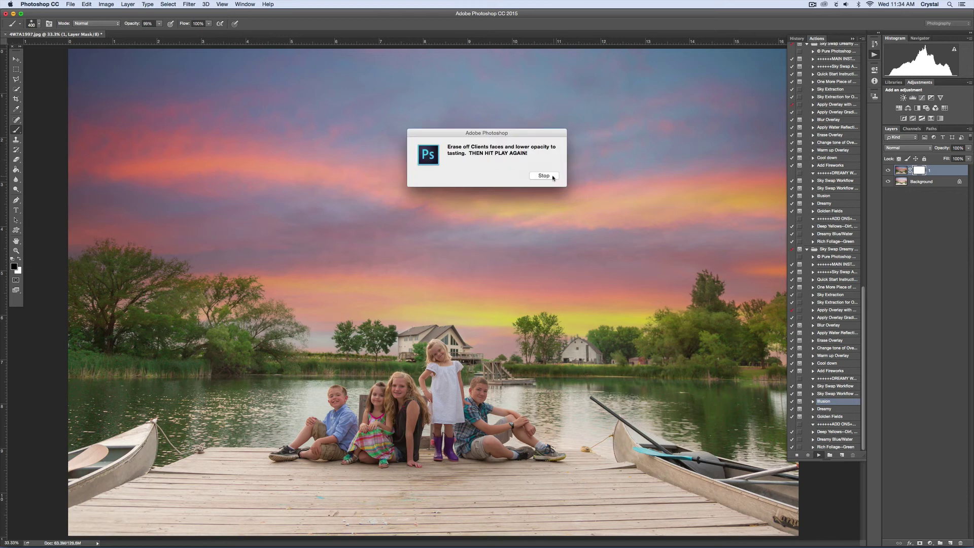
Stop at the action's pause message and mask the Illusion effect off the children with a 1000 brush.
click(543, 175)
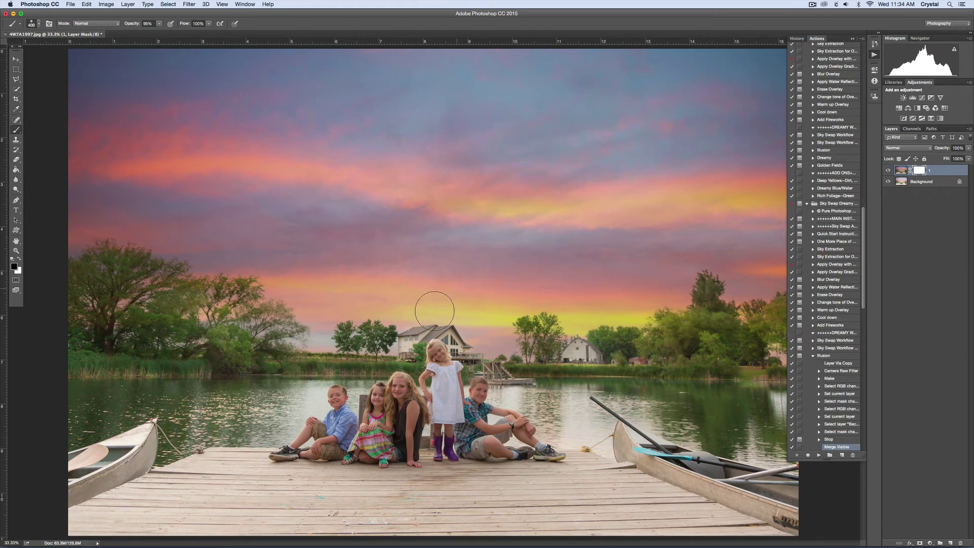
key(bracketright)
key(bracketright)
key(bracketright)
key(bracketright)
key(bracketright)
key(bracketright)
key(bracketright)
key(bracketright)
key(bracketright)
mouse_move(320, 425)
mouse_down()
mouse_move(505, 430)
mouse_move(311, 434)
mouse_up()
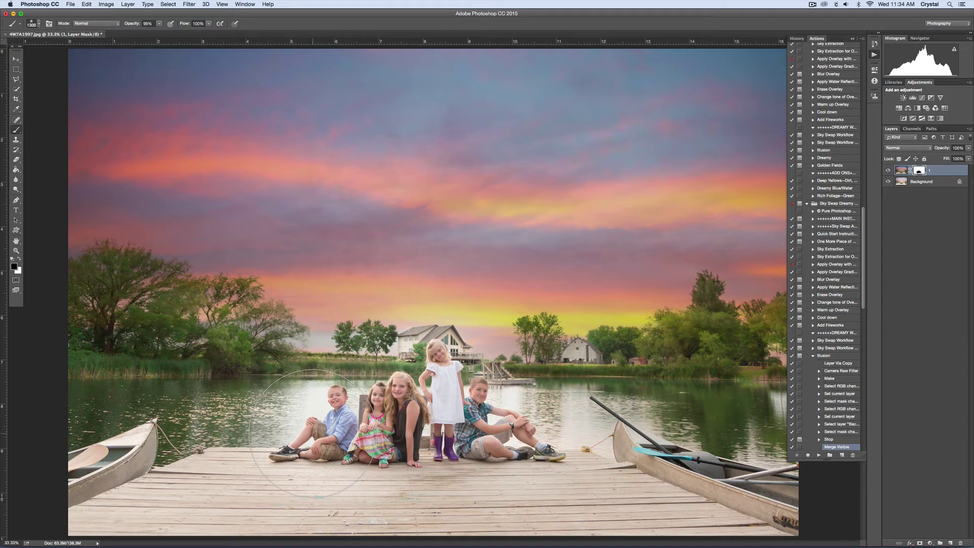
Fade the Illusion layer to about 50% opacity and set a 600 white brush.
drag(942, 148, 924, 150)
key(bracketleft)
key(bracketleft)
key(bracketleft)
key(bracketleft)
key(bracketleft)
key(bracketleft)
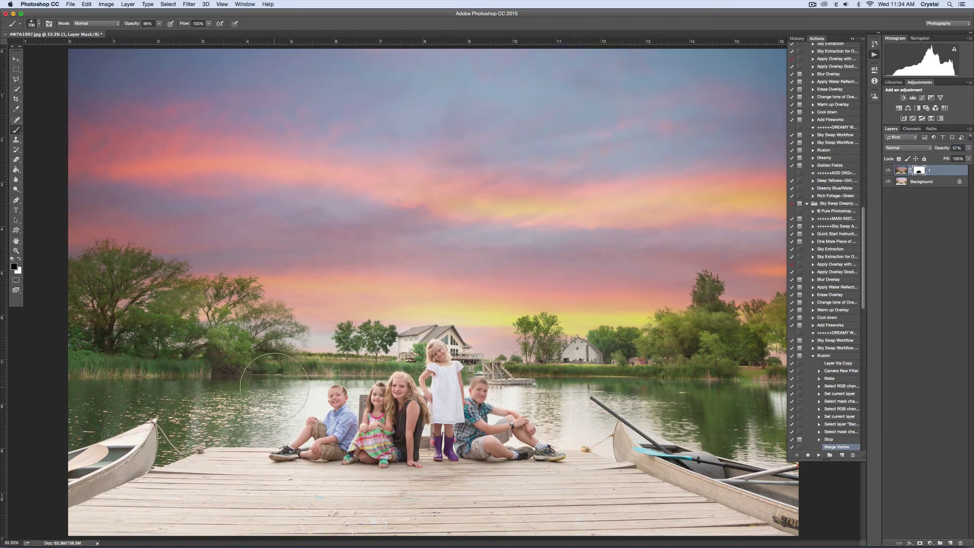
key(bracketleft)
key(x)
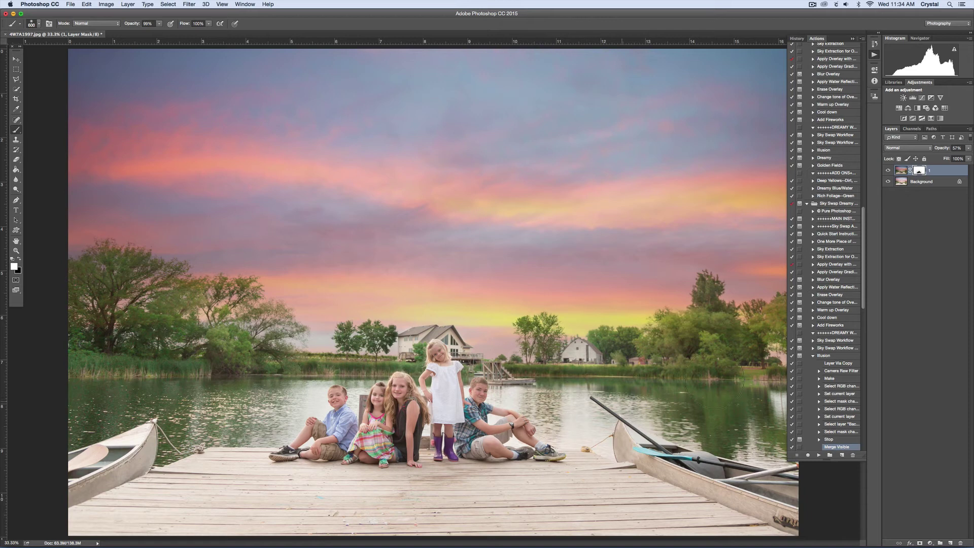
drag(943, 148, 940, 150)
Reset black as the painting colour and resume the action to add a new effect layer, Layer 1.
key(x)
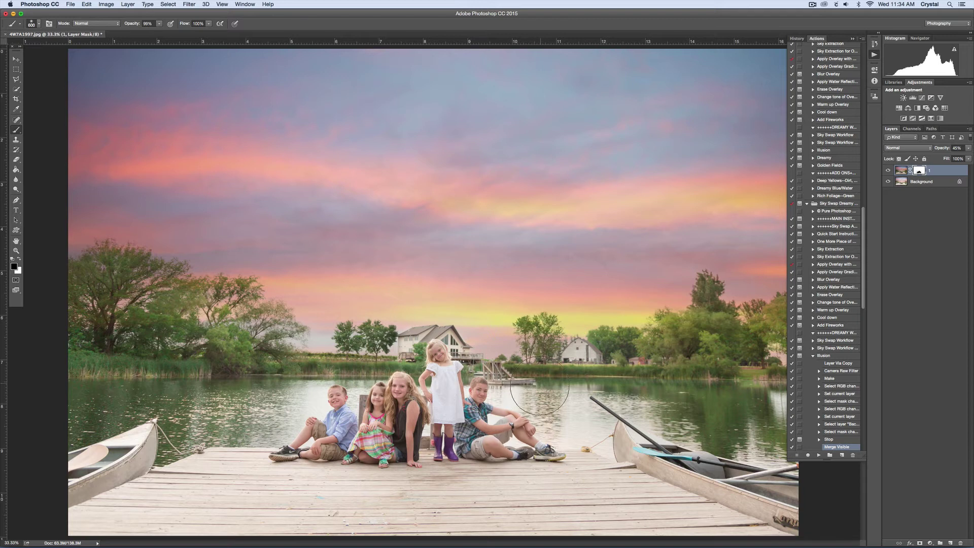
click(818, 455)
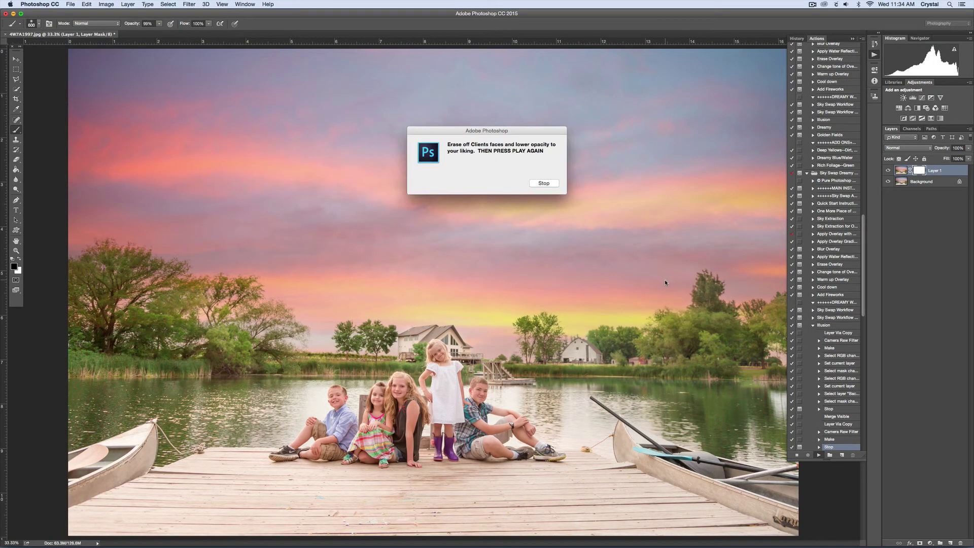
click(553, 186)
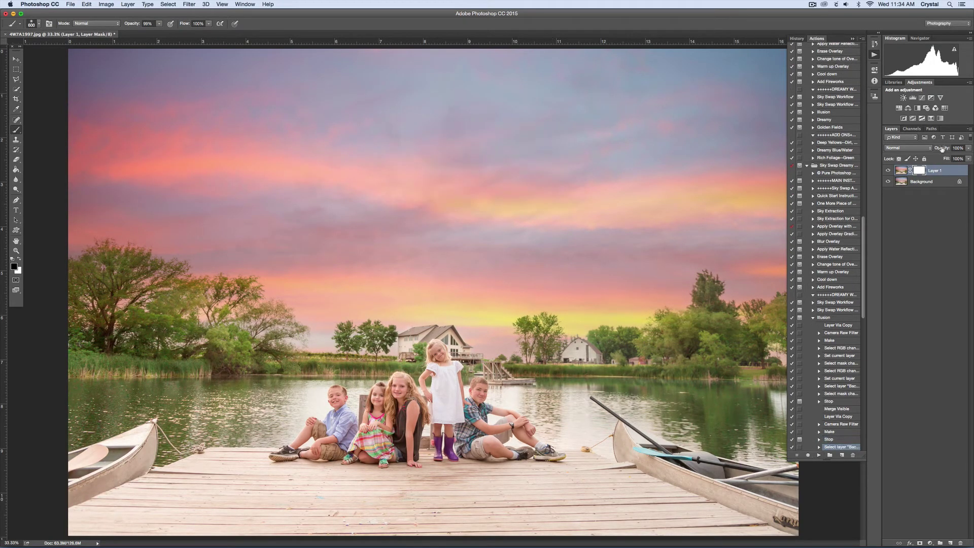
Set Layer 1 to 40% opacity and paint its effect off the children with a 700 brush.
drag(941, 147, 923, 150)
drag(926, 149, 917, 171)
key(bracketright)
key(bracketright)
key(bracketright)
key(bracketright)
mouse_move(318, 417)
mouse_down()
mouse_move(456, 406)
mouse_move(384, 412)
mouse_up()
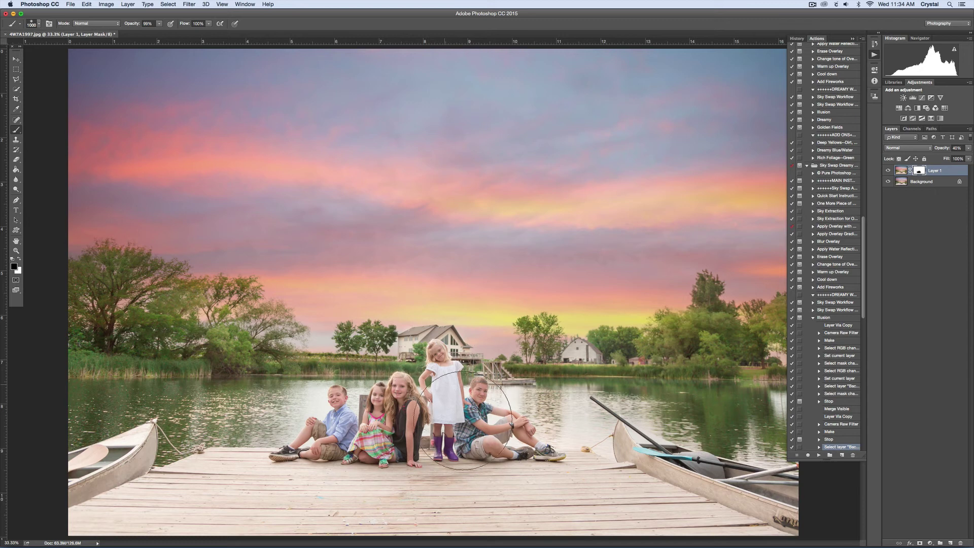
Add the Sunburst layer via the action, test a 3000-px glow dab in the upper-right sky, and undo it.
click(819, 456)
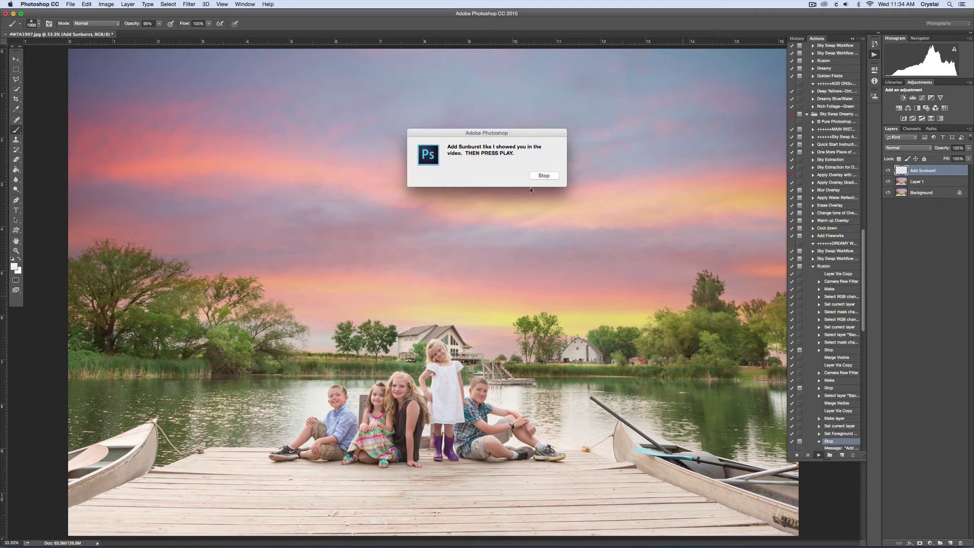
click(544, 176)
click(874, 55)
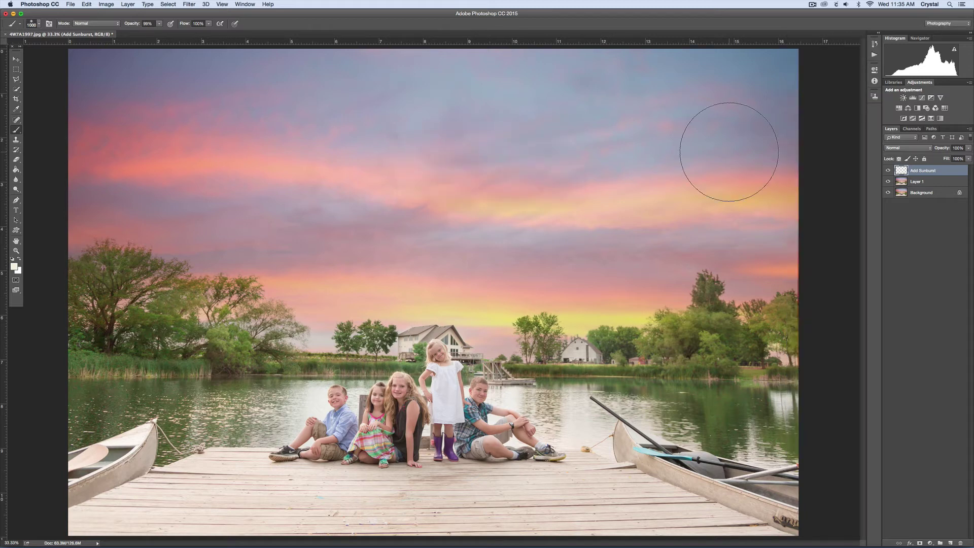
key(bracketright)
key(bracketright)
key(bracketright)
key(bracketright)
key(bracketright)
key(bracketright)
key(bracketright)
key(bracketright)
key(bracketright)
key(bracketright)
key(bracketright)
key(bracketright)
key(bracketright)
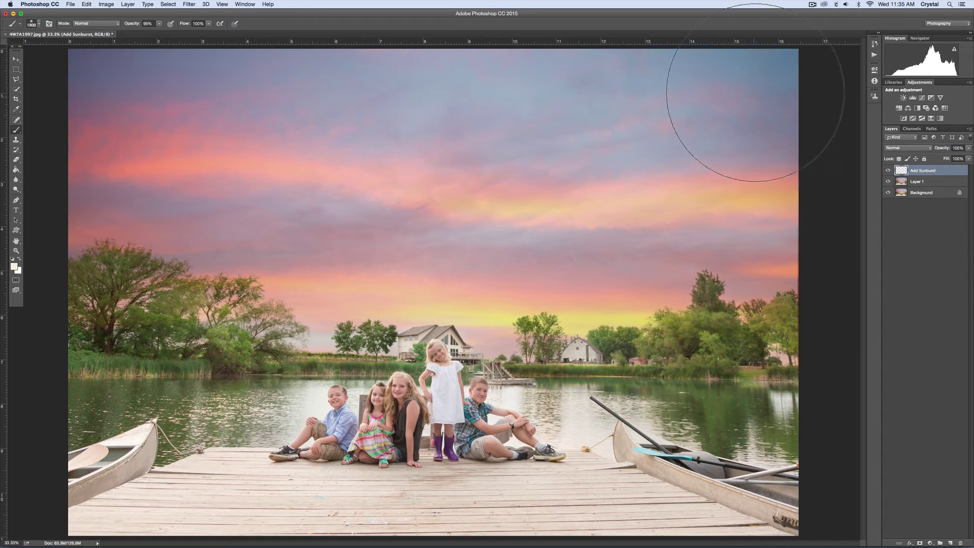
key(bracketright)
key(bracketright)
key(bracketright)
key(bracketright)
key(bracketright)
key(bracketright)
key(bracketright)
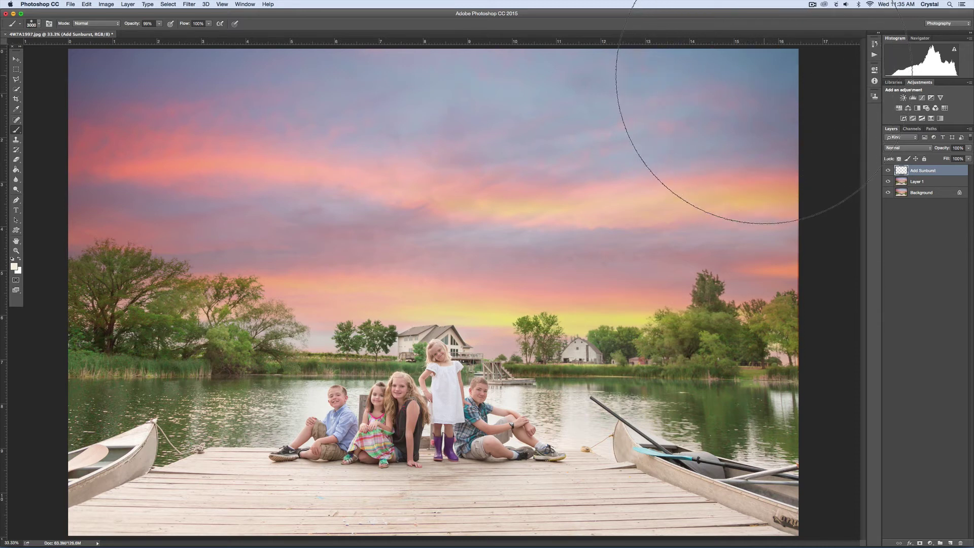
click(758, 82)
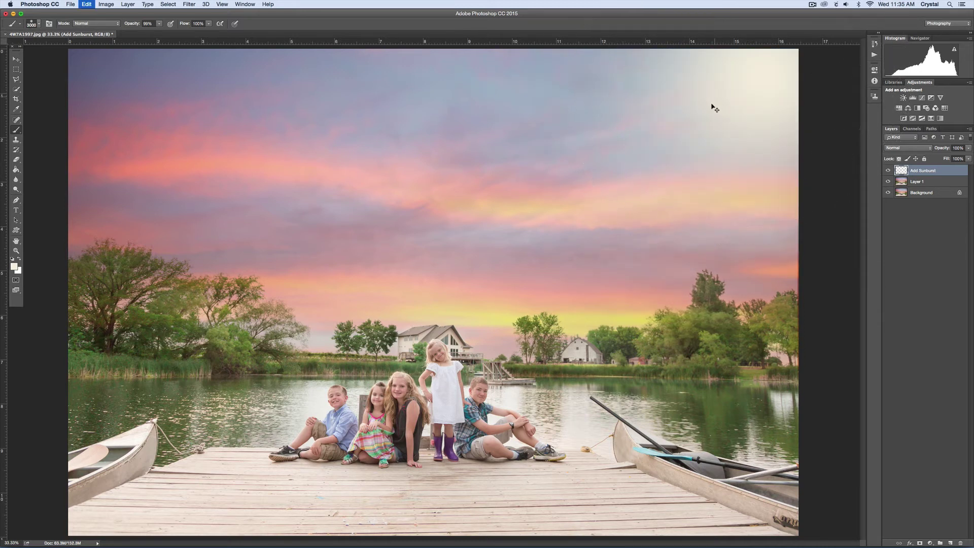
key(super+z)
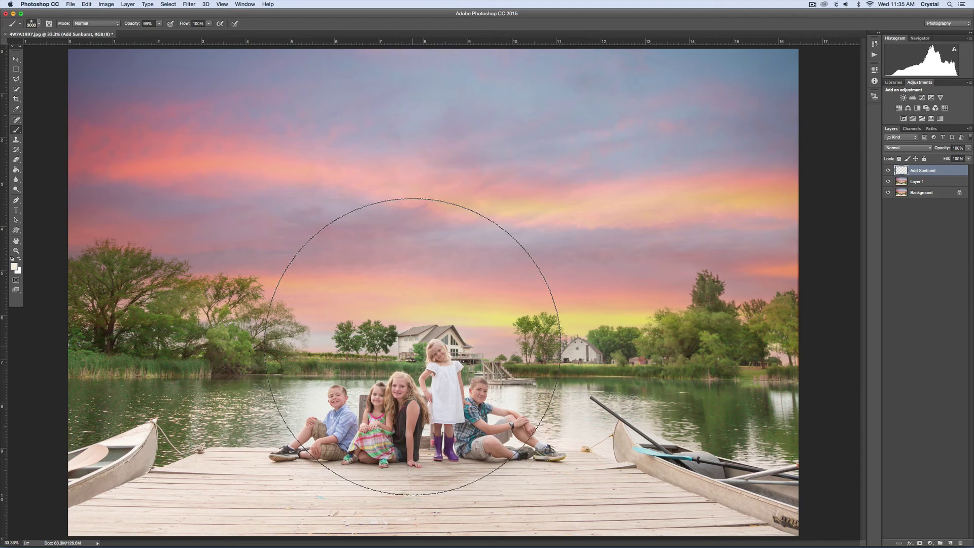
click(874, 55)
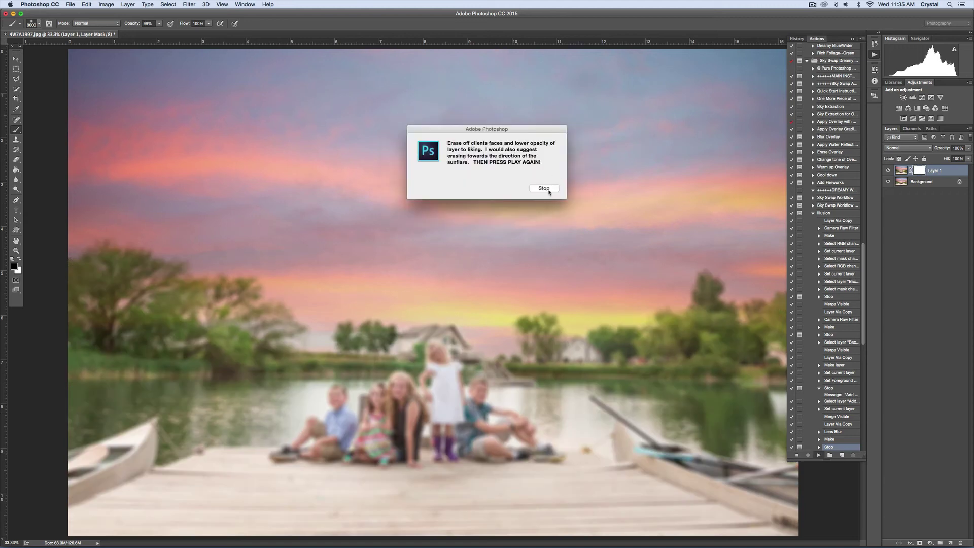
Invert the blur layer's mask to black so the photo is sharp, and resume the action for Pop and Warming layers.
click(544, 189)
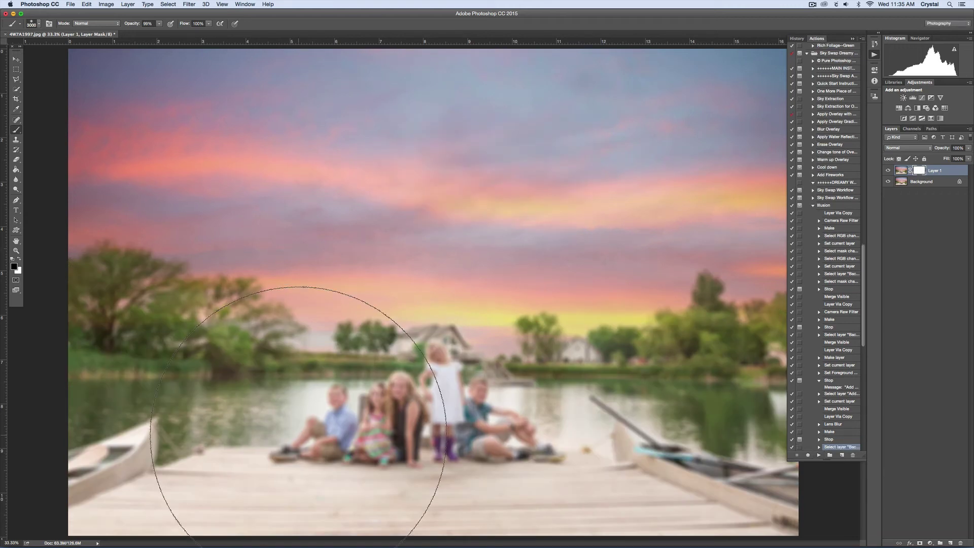
mouse_move(148, 452)
mouse_down()
mouse_move(526, 472)
mouse_move(729, 495)
mouse_up()
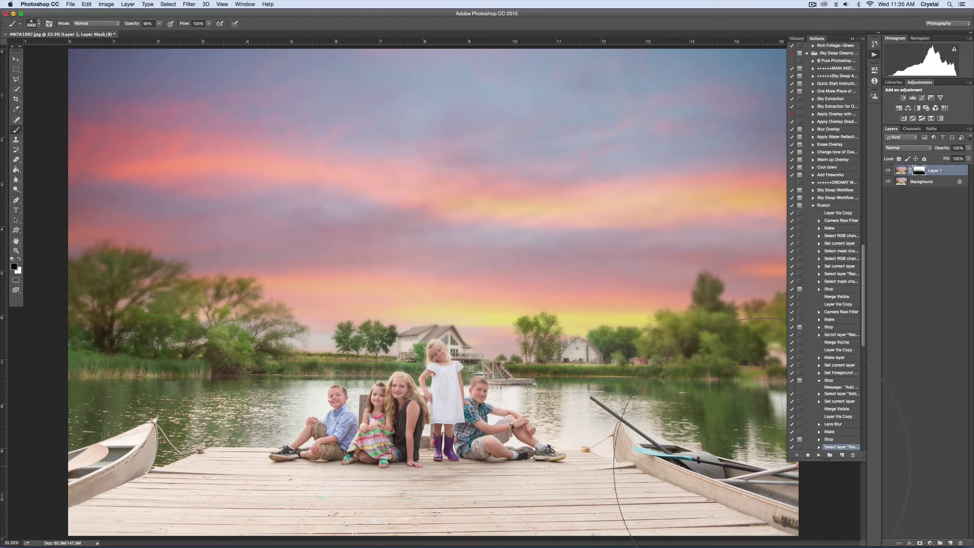
key(super+z)
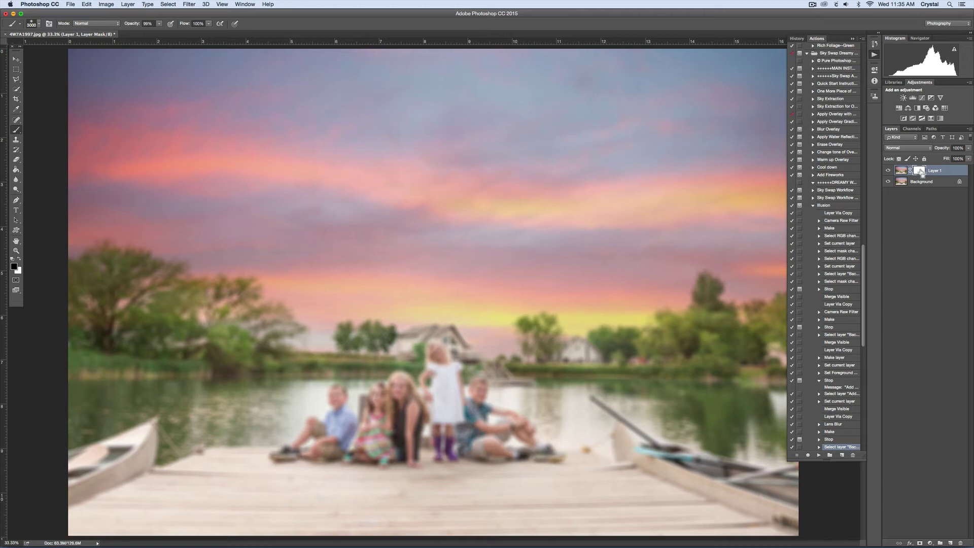
key(super+i)
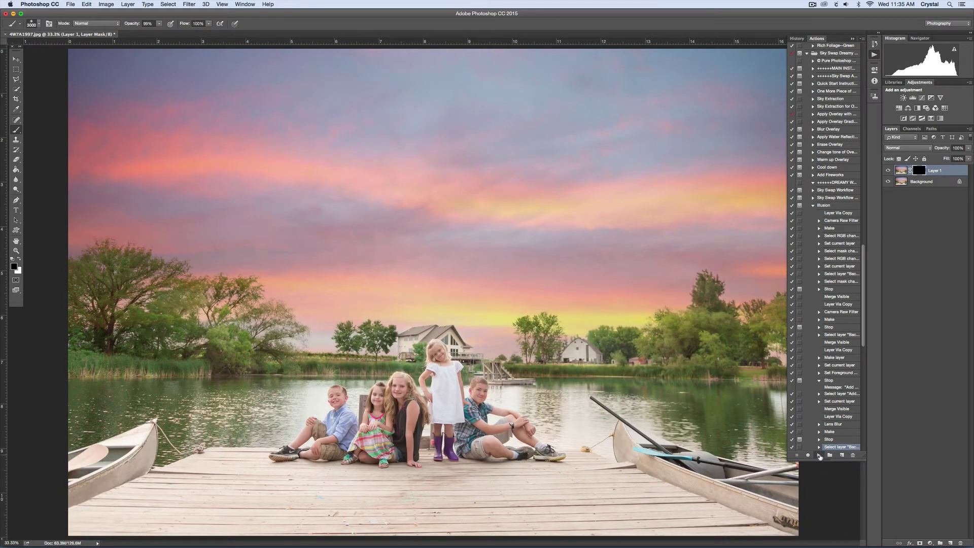
click(819, 455)
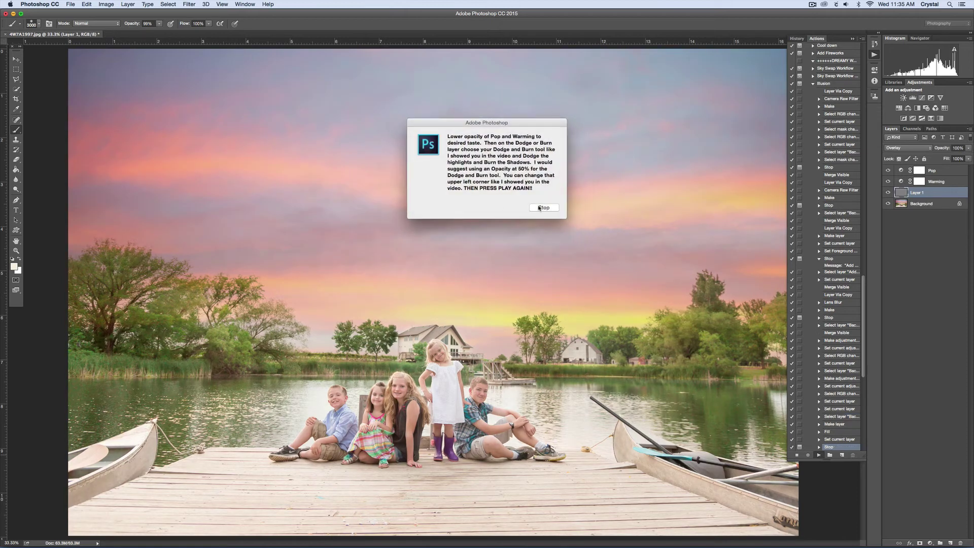
Set the Pop layer's opacity to 58%.
click(540, 209)
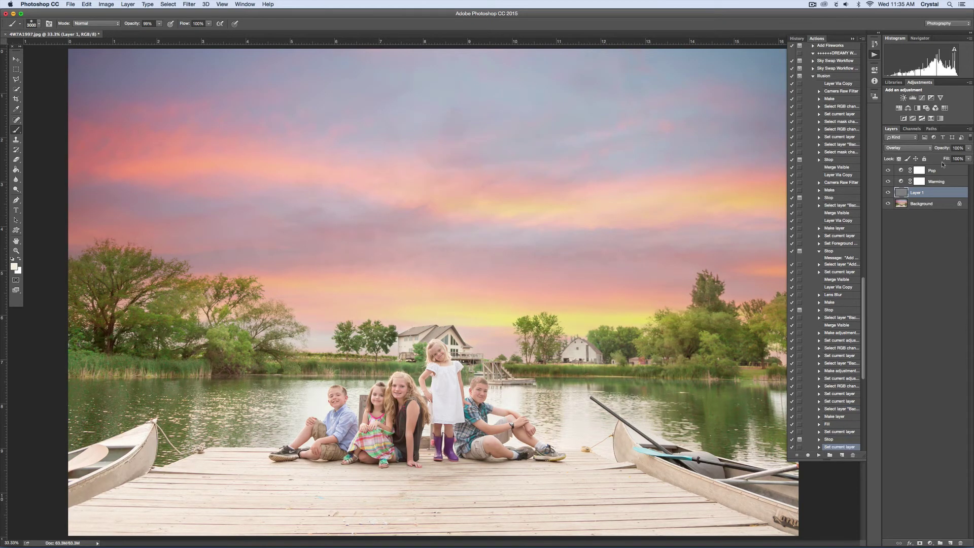
click(950, 182)
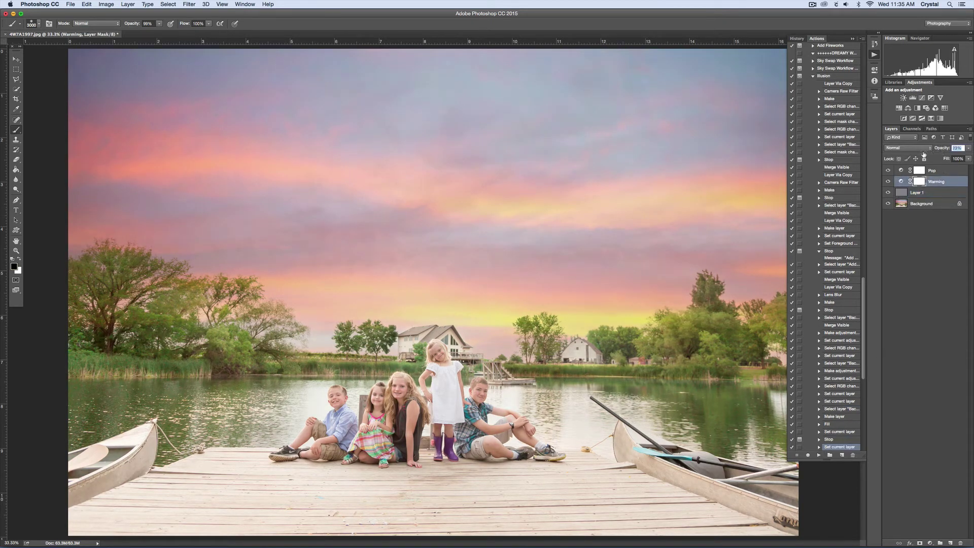
click(933, 170)
click(933, 149)
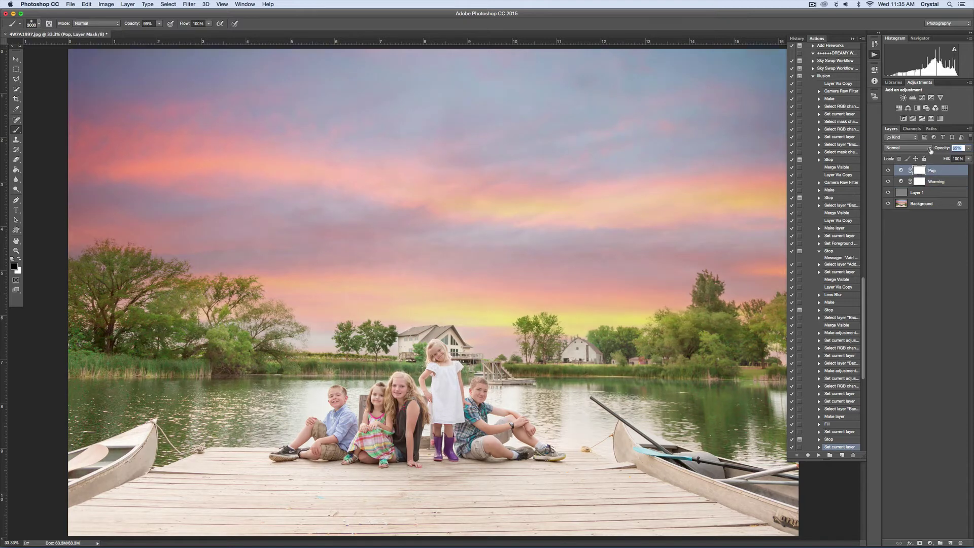
key(Up)
key(Return)
On Layer 1, dodge the left trees with a 300 brush at about 40% exposure.
click(905, 192)
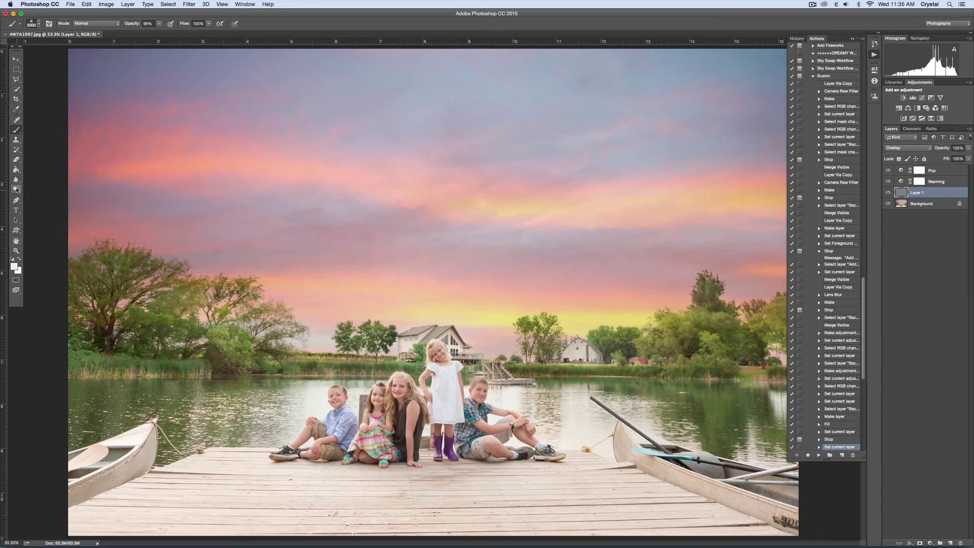
drag(17, 189, 41, 190)
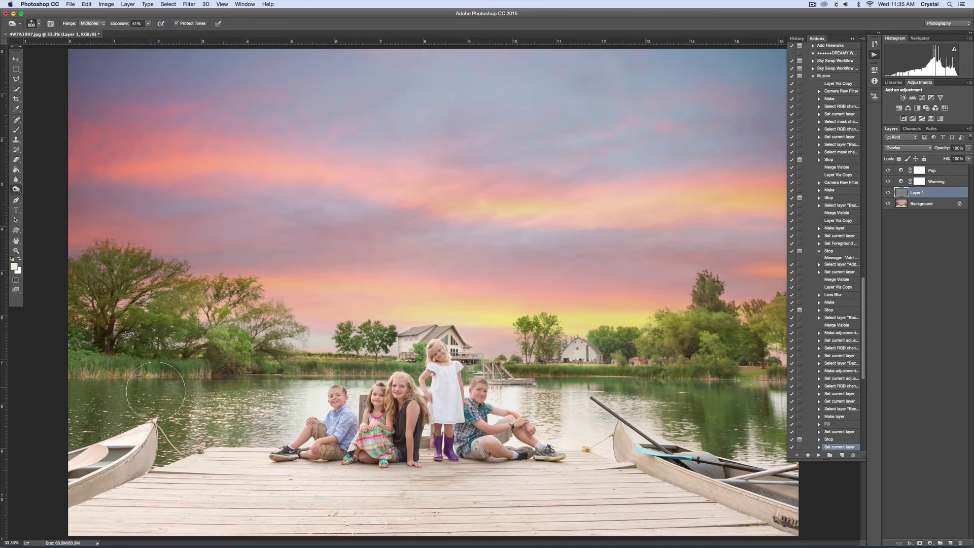
key(bracketleft)
key(bracketleft)
key(bracketleft)
drag(117, 24, 114, 26)
mouse_move(81, 346)
mouse_down()
mouse_move(129, 356)
mouse_move(189, 343)
mouse_move(117, 330)
mouse_move(84, 411)
mouse_move(152, 386)
mouse_move(285, 381)
mouse_move(256, 423)
mouse_move(167, 435)
mouse_move(330, 371)
mouse_move(415, 366)
mouse_move(769, 382)
mouse_move(544, 379)
mouse_move(794, 459)
mouse_up()
click(874, 55)
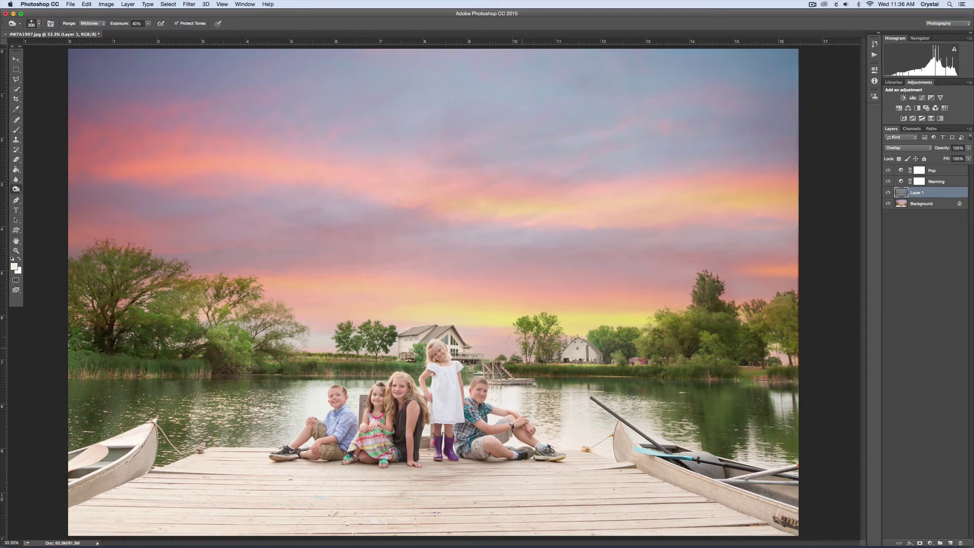
Dodge the right-hand boat, lake water, left tree foliage and canoe paddle with a 500 brush.
mouse_move(597, 451)
mouse_down()
mouse_move(630, 436)
mouse_move(721, 487)
mouse_move(811, 520)
mouse_up()
key(bracketright)
key(bracketright)
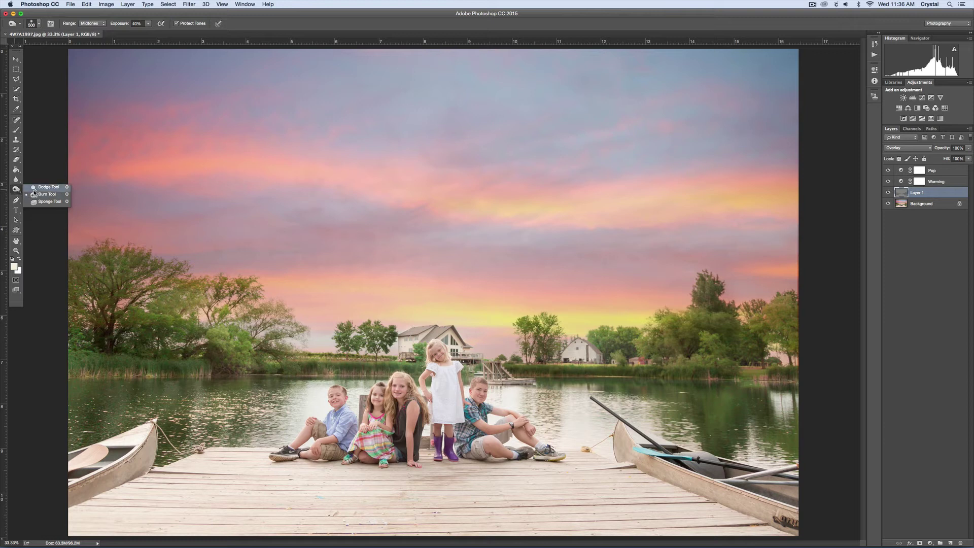
click(34, 187)
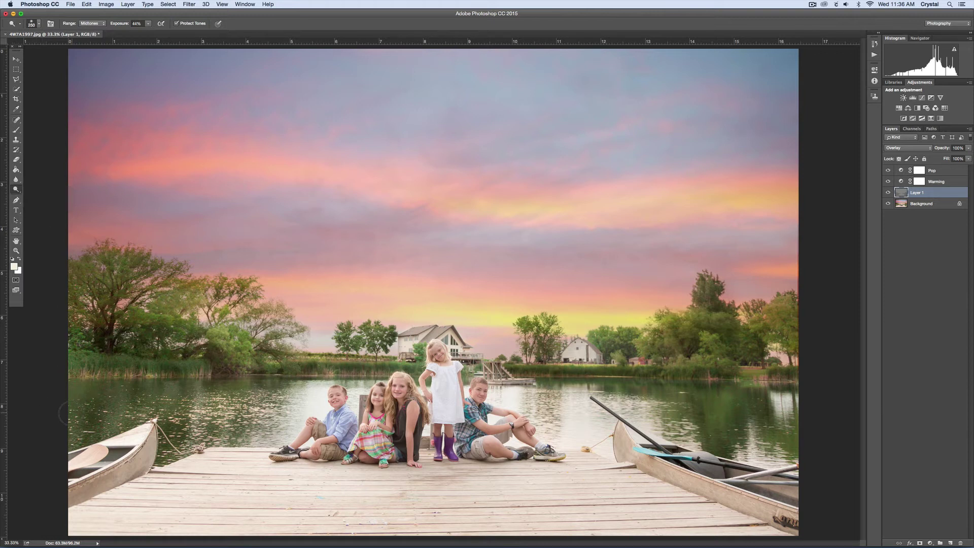
drag(118, 412, 247, 406)
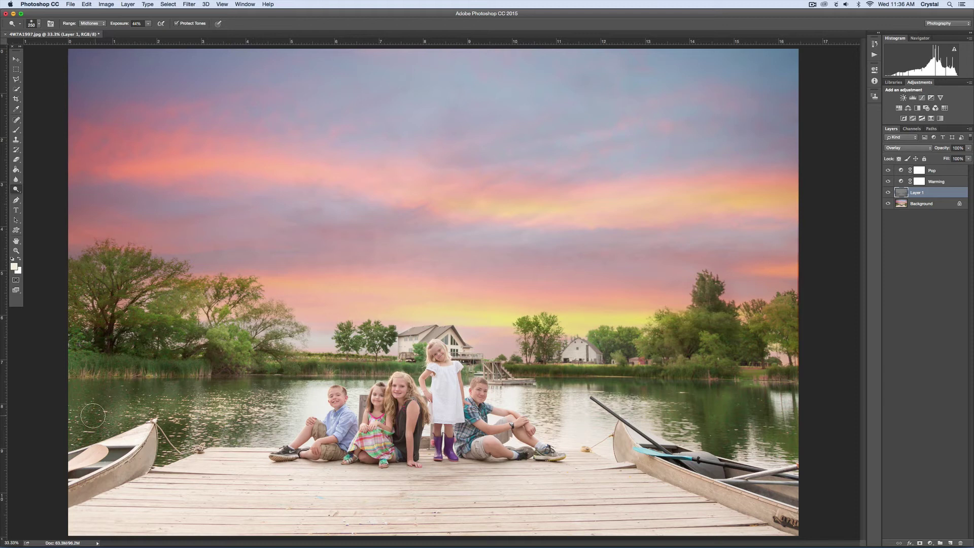
mouse_move(84, 294)
mouse_down()
mouse_move(106, 281)
mouse_move(239, 347)
mouse_move(249, 366)
mouse_move(406, 368)
mouse_move(407, 345)
mouse_move(612, 388)
mouse_move(524, 421)
mouse_move(604, 428)
mouse_move(760, 513)
mouse_up()
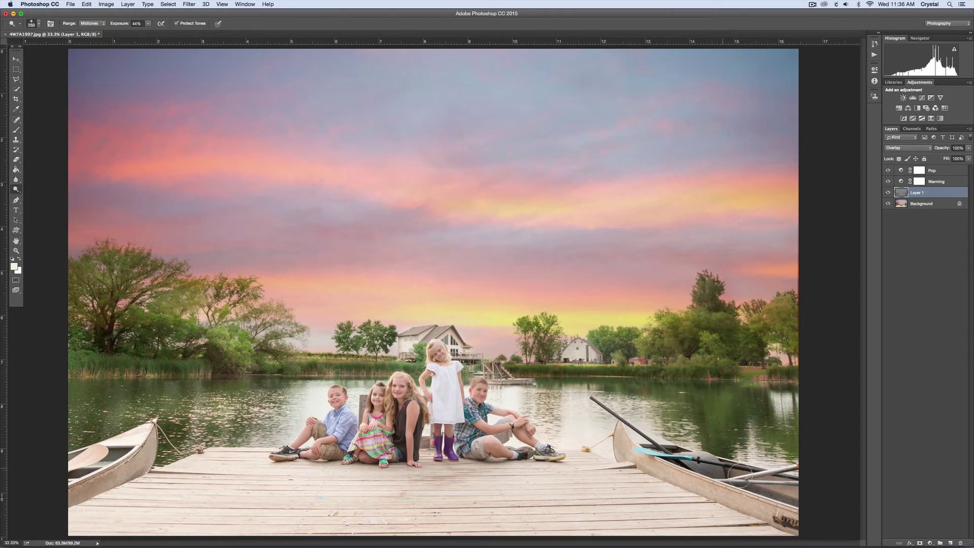
drag(96, 453, 94, 457)
click(875, 56)
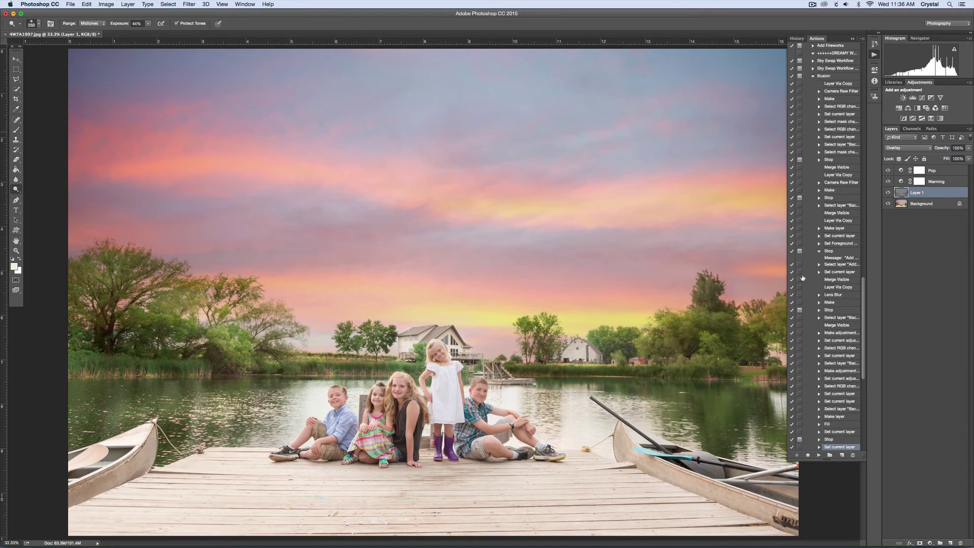
Resume the action to create the 'Sponge on this layer' layer.
click(818, 455)
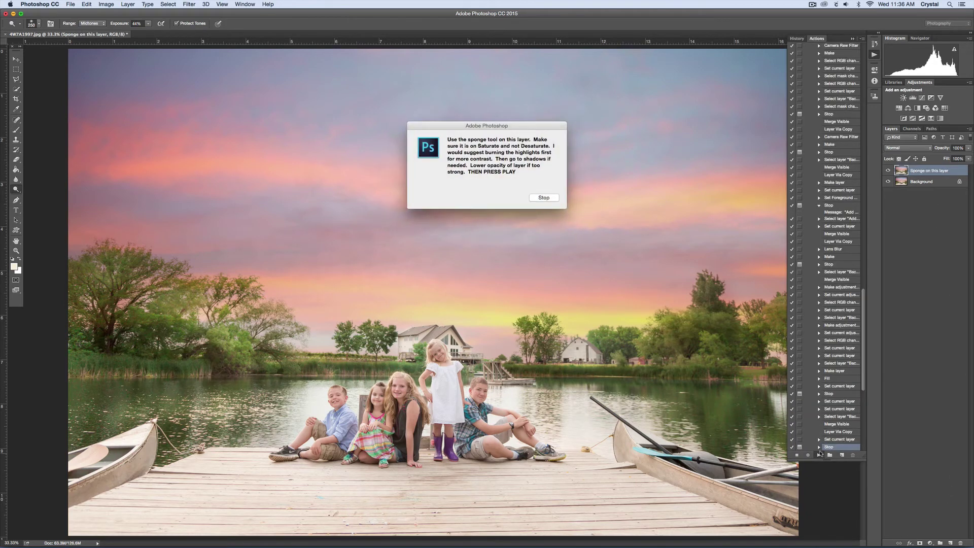
click(543, 198)
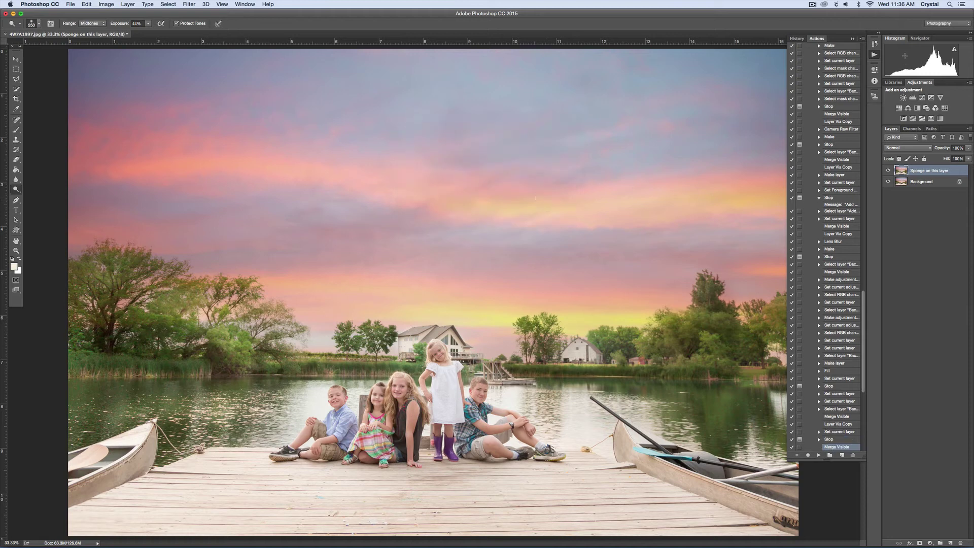
click(876, 55)
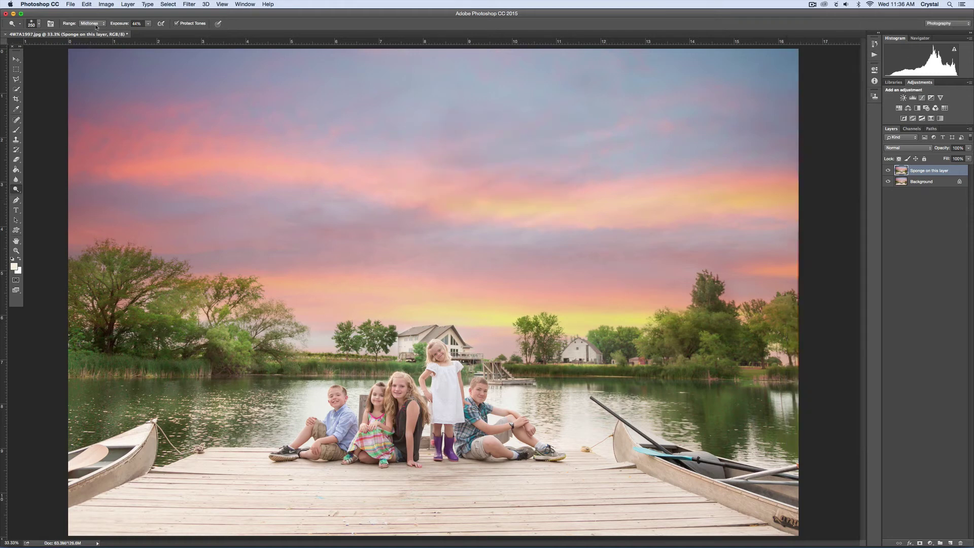
Saturate the sky and trees with the Sponge Tool in Saturate mode, comparing before and after.
drag(15, 189, 34, 205)
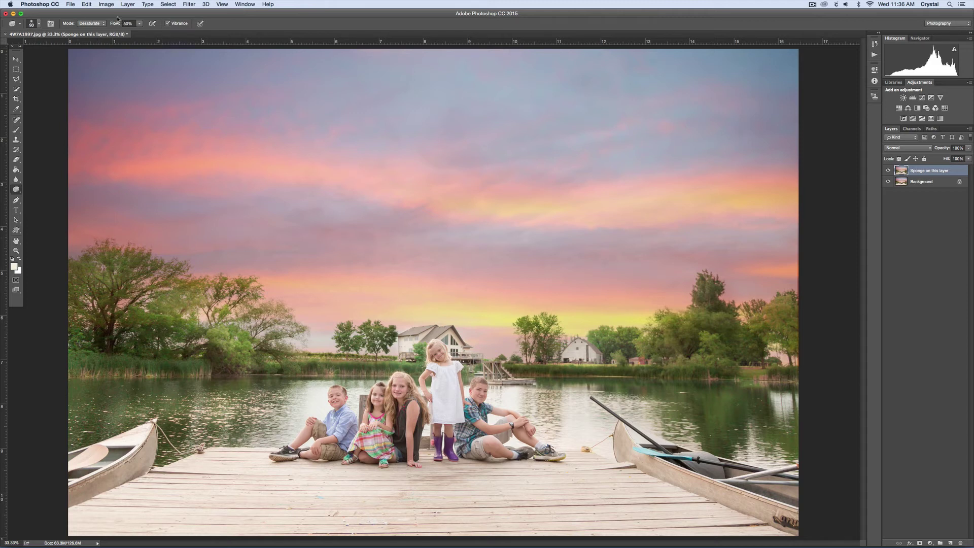
click(91, 23)
click(89, 31)
key(bracketright)
key(bracketright)
key(bracketright)
key(bracketright)
key(bracketright)
key(bracketright)
key(bracketright)
key(bracketright)
key(bracketright)
key(bracketright)
key(bracketright)
key(bracketright)
key(bracketright)
key(bracketright)
key(bracketright)
key(bracketright)
key(bracketright)
key(bracketright)
key(bracketright)
key(bracketright)
key(bracketright)
key(bracketright)
key(bracketright)
key(bracketright)
key(bracketright)
key(bracketright)
key(bracketright)
key(bracketright)
key(bracketright)
key(bracketright)
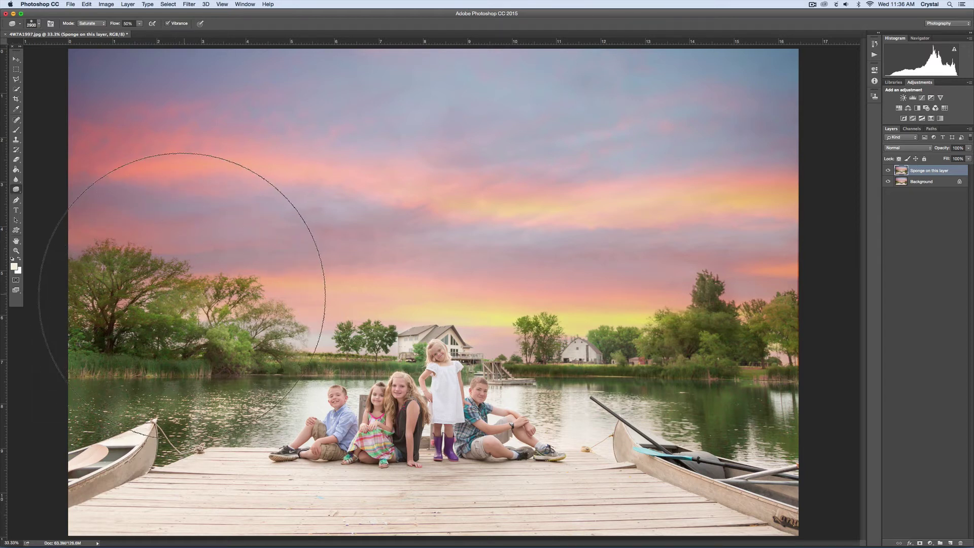
drag(573, 149, 619, 199)
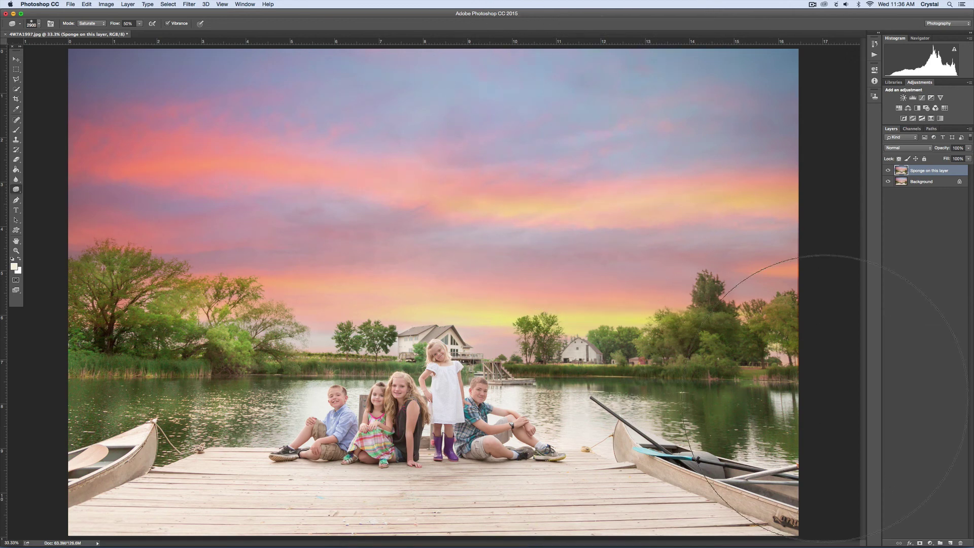
click(888, 171)
click(889, 171)
click(888, 172)
click(889, 172)
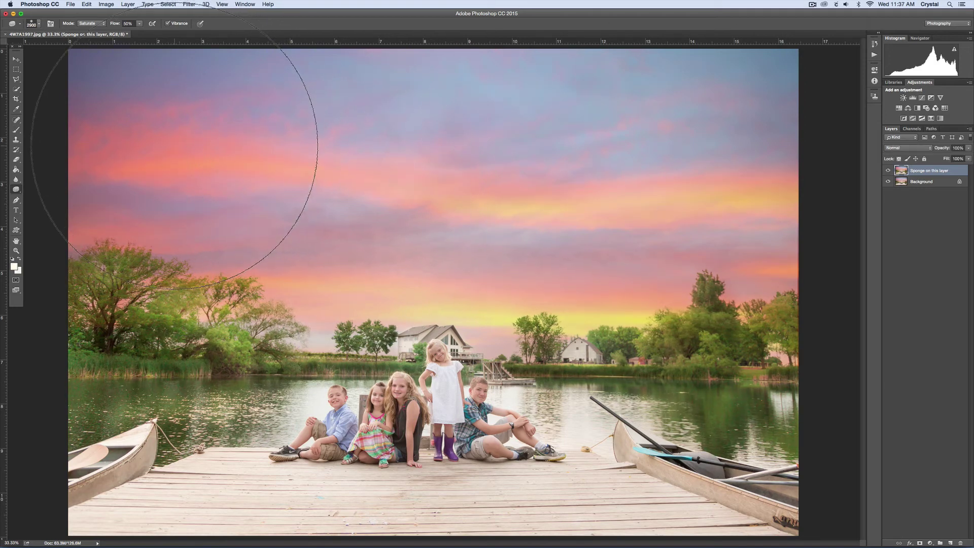
key(bracketleft)
key(bracketleft)
key(bracketleft)
key(bracketleft)
key(bracketleft)
key(bracketleft)
key(bracketleft)
key(bracketleft)
key(bracketleft)
key(bracketleft)
key(bracketleft)
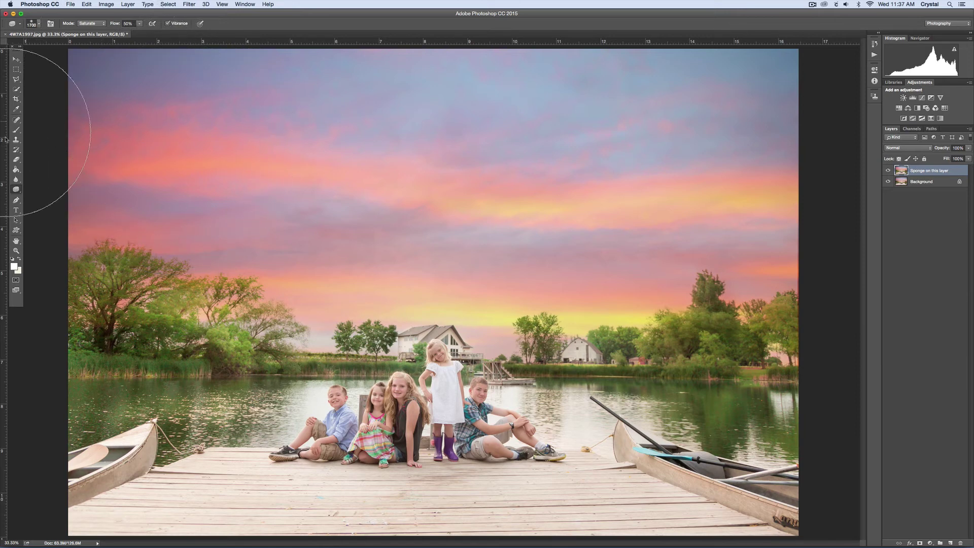
Set up the Eraser with an 1100 brush at 39% opacity.
click(16, 160)
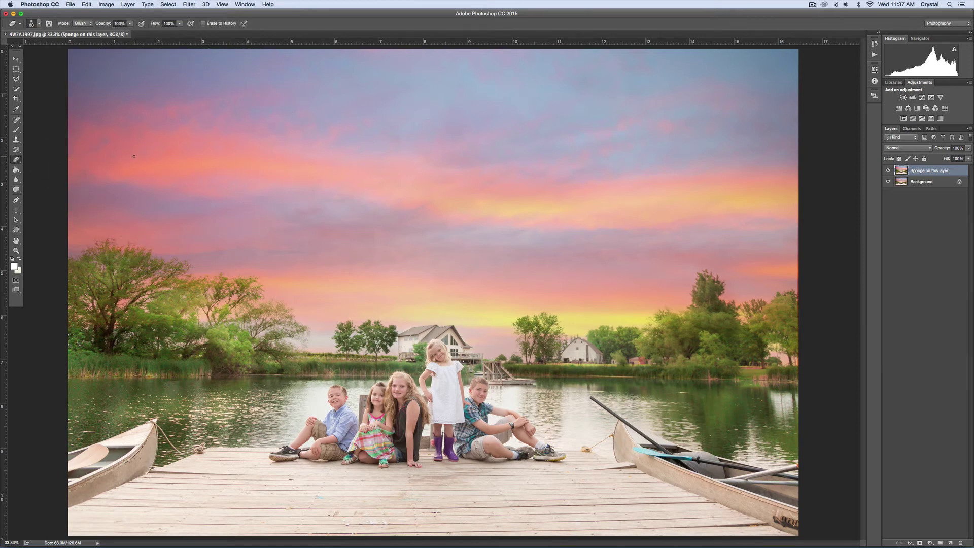
key(bracketright)
key(bracketright)
key(bracketright)
key(bracketright)
key(bracketright)
key(bracketright)
key(bracketright)
key(bracketright)
key(bracketright)
key(bracketright)
key(bracketright)
key(bracketright)
key(bracketright)
key(bracketright)
key(bracketright)
key(bracketright)
key(bracketright)
key(bracketright)
drag(104, 26, 81, 28)
Partly erase the extra sky saturation with a 1300 eraser brush.
key(bracketright)
key(bracketright)
mouse_move(87, 148)
mouse_down()
mouse_move(709, 228)
mouse_move(139, 157)
mouse_up()
click(874, 54)
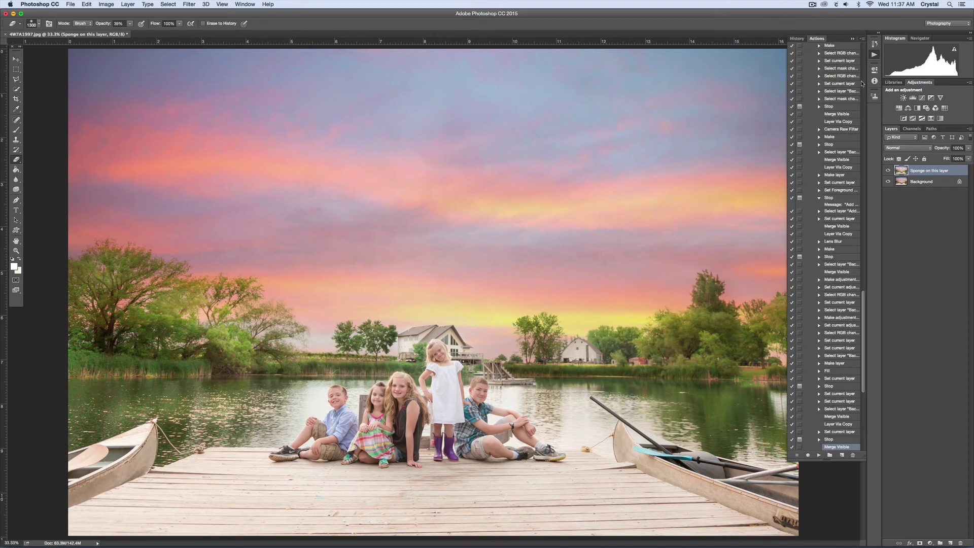
Add the green-warming Layer 1 at 77% opacity and continue to the sweeping-light step.
click(819, 456)
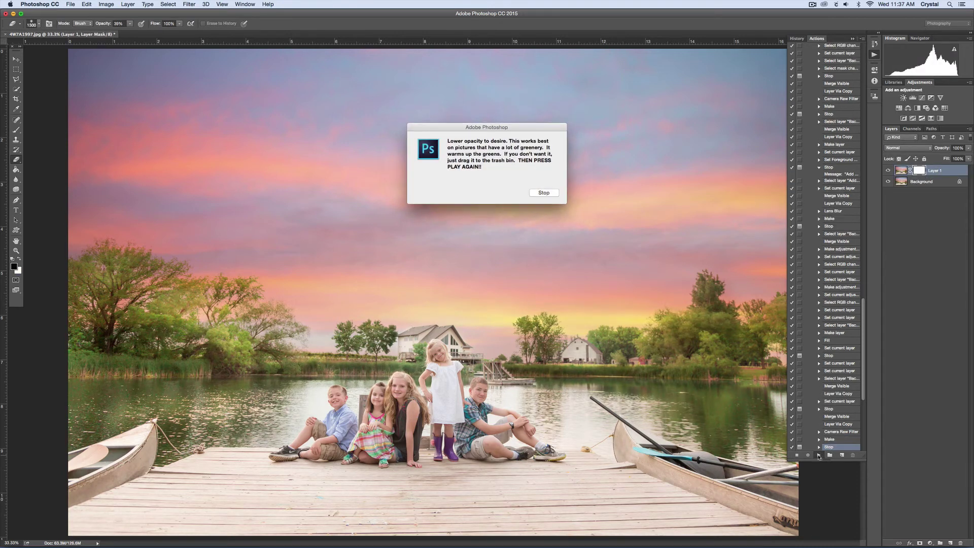
click(542, 192)
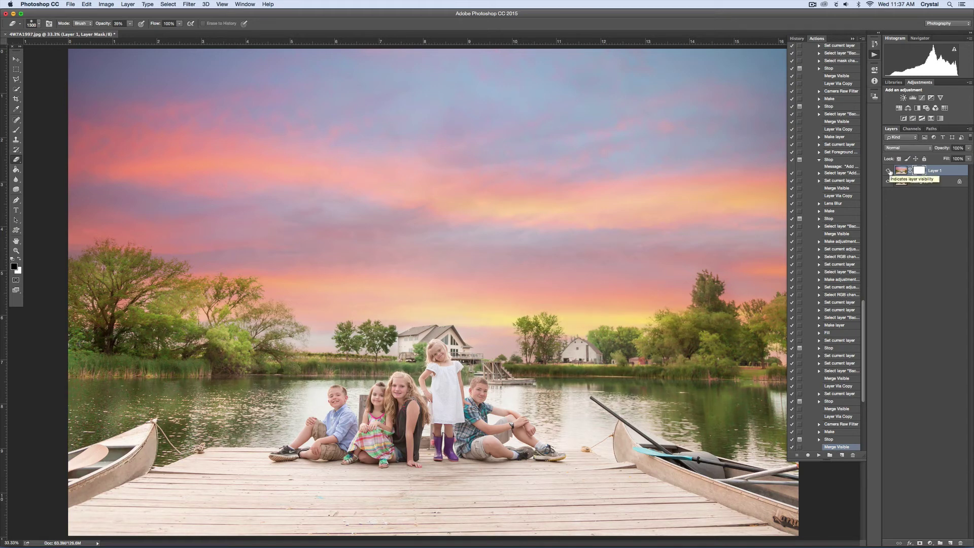
drag(945, 151, 934, 151)
click(818, 455)
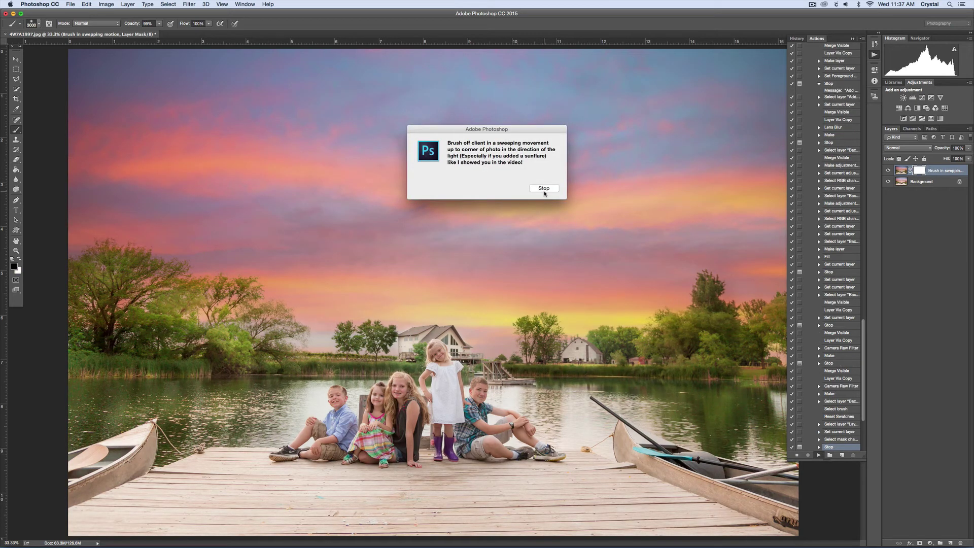
Paint the mask in one sweeping stroke from the upper-right sky down over the family.
click(539, 188)
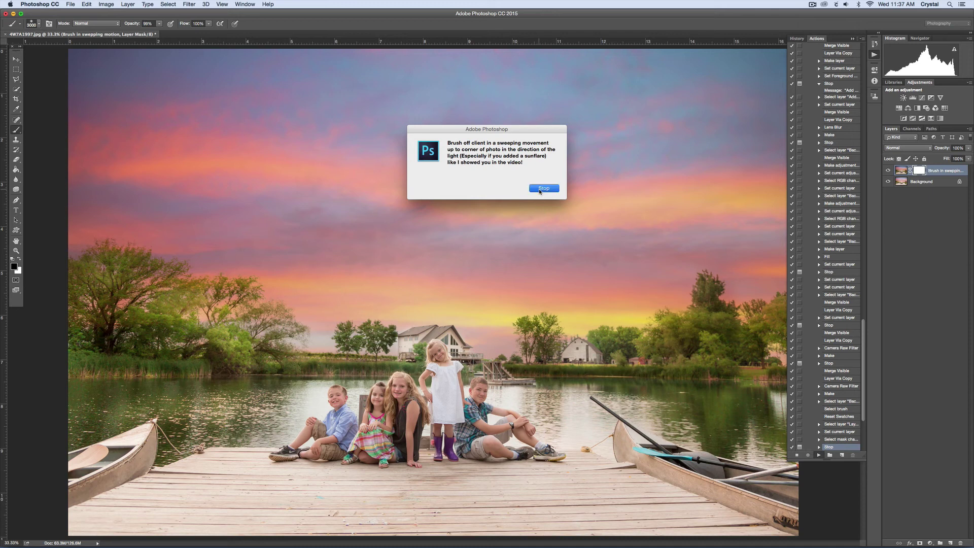
click(874, 55)
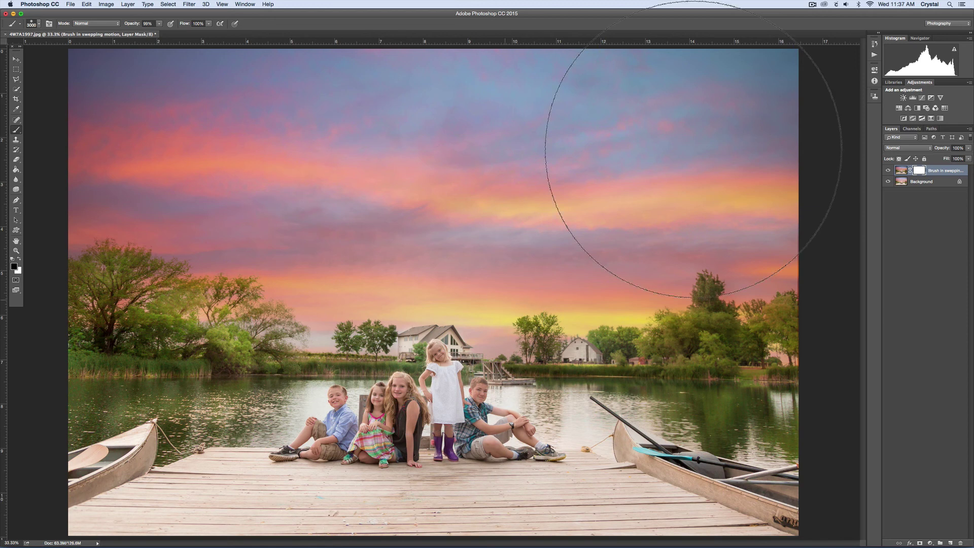
drag(693, 149, 413, 380)
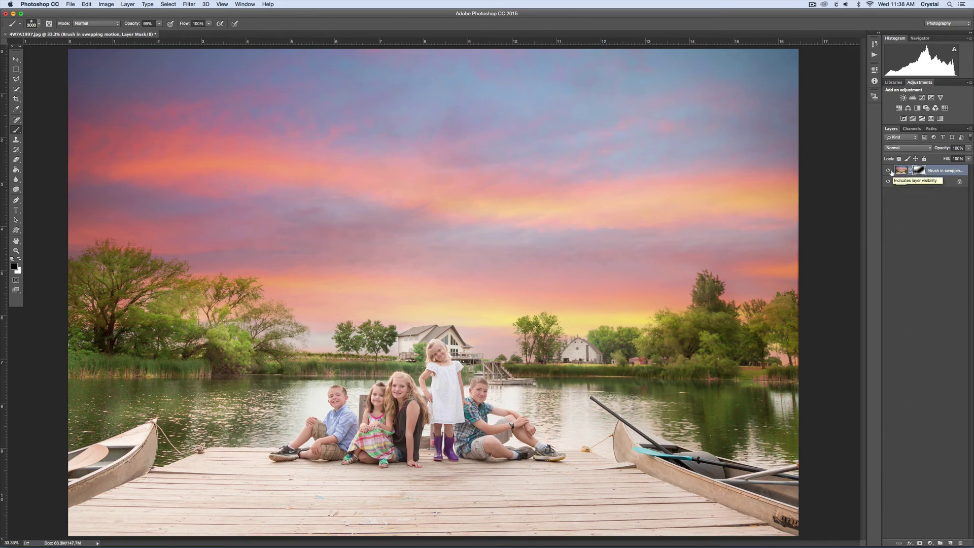
Flatten the sweeping light into the Background, save it as Snapshot 1, and compare with the original.
click(874, 54)
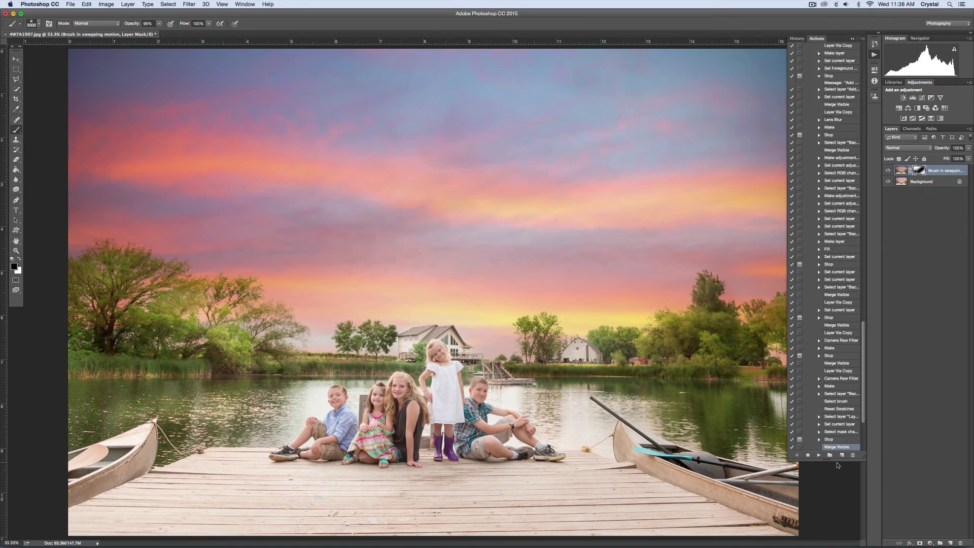
click(819, 455)
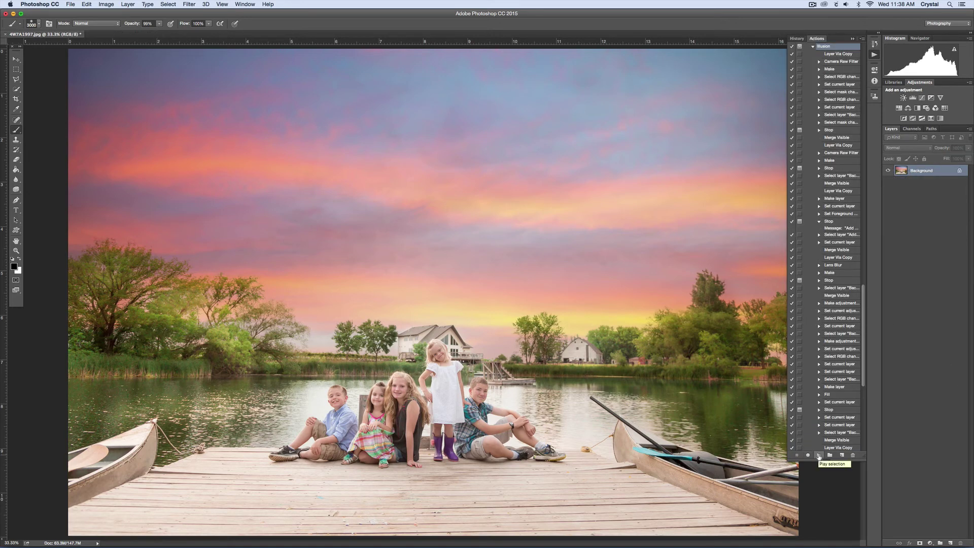
click(797, 38)
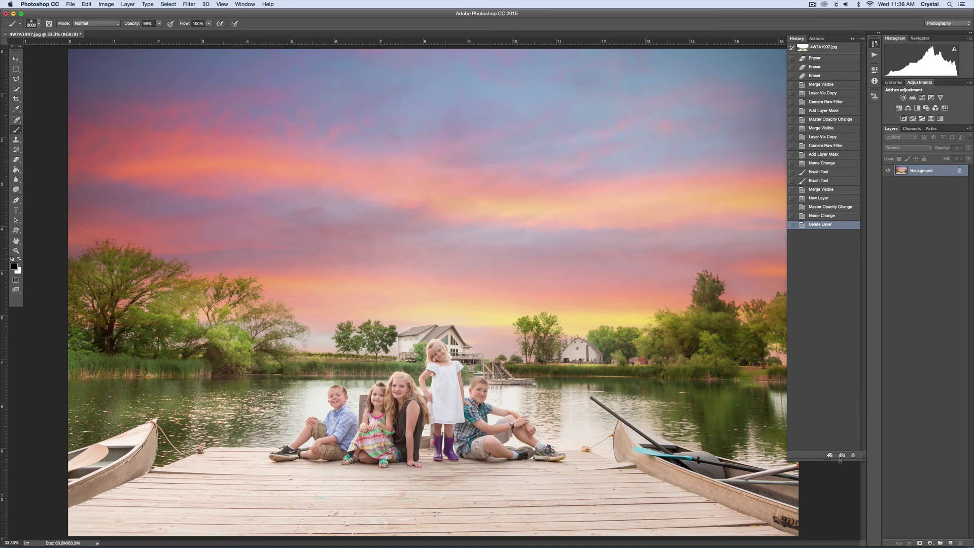
click(841, 455)
click(817, 49)
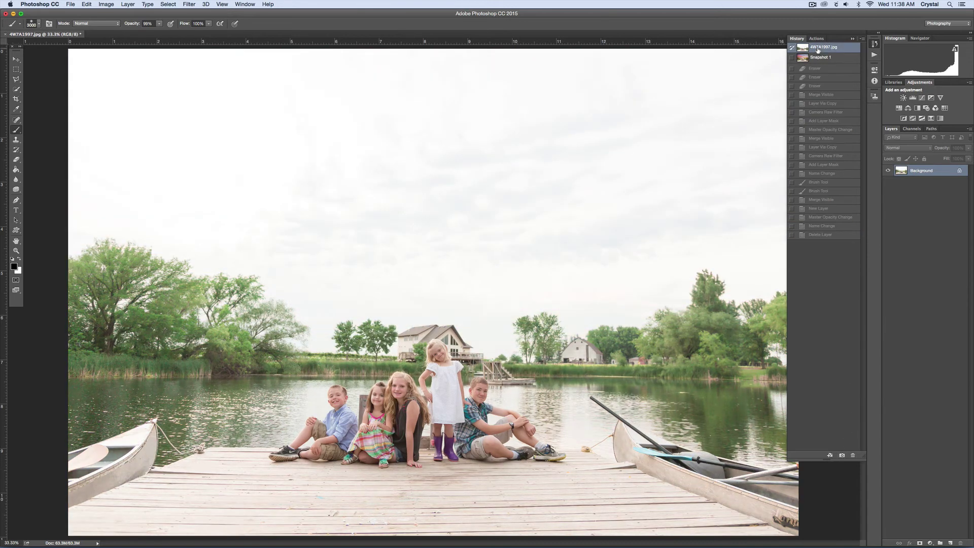
click(817, 58)
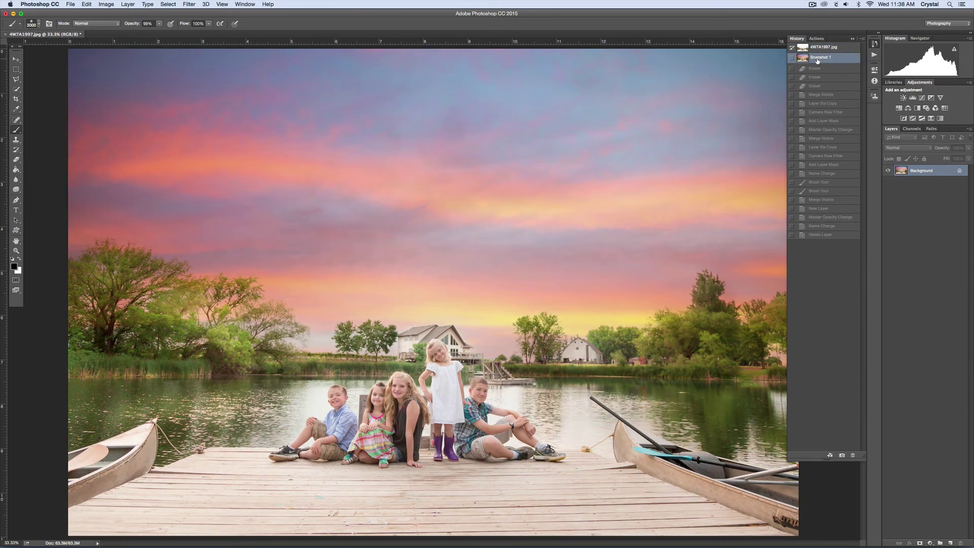
click(816, 39)
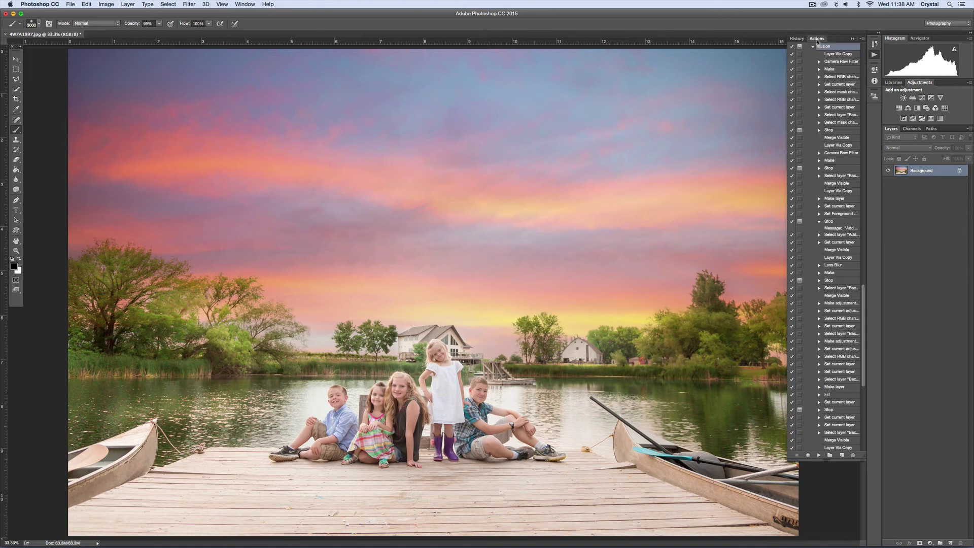
Run the Golden Fields action, drop its layer to 81% opacity, and merge visible into the Background.
click(814, 47)
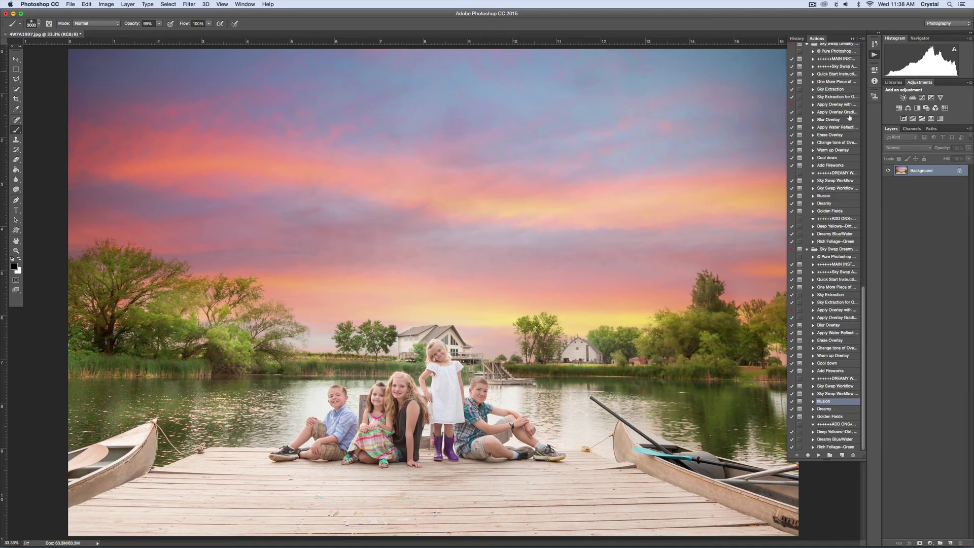
click(837, 417)
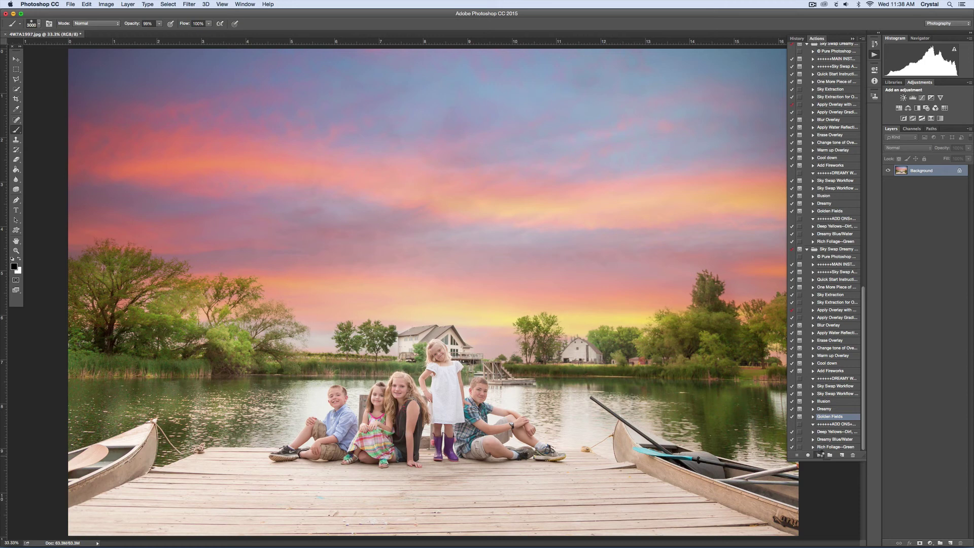
click(819, 455)
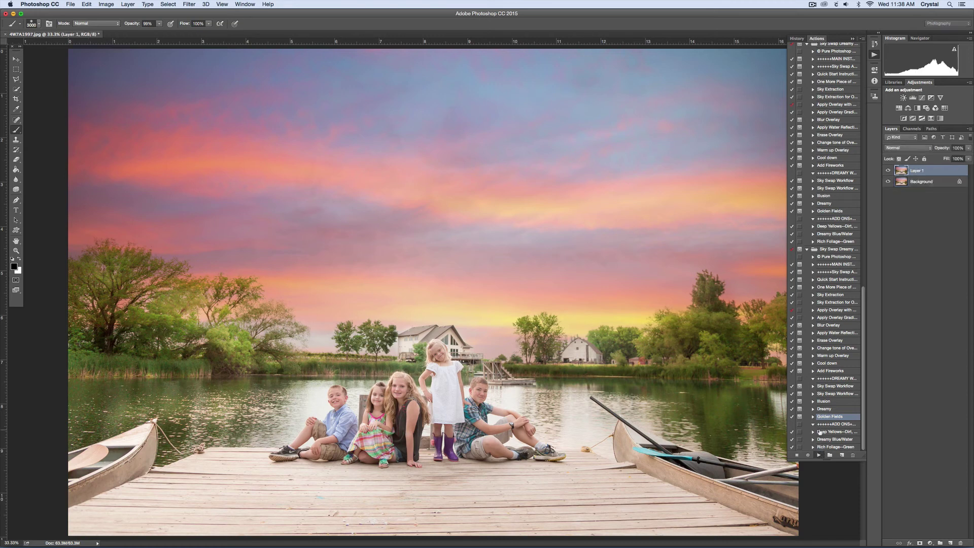
click(544, 178)
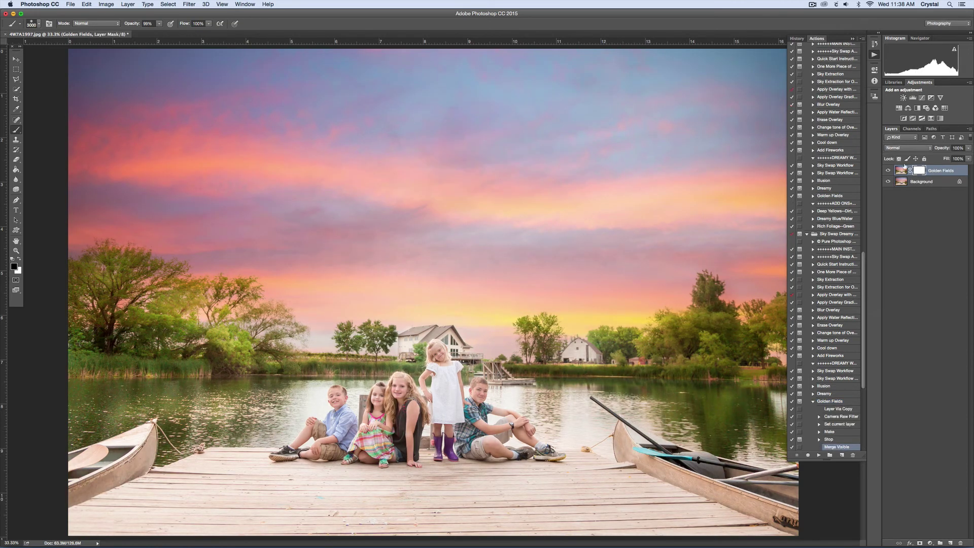
click(889, 171)
click(889, 171)
drag(943, 148, 930, 151)
key(super+shift+e)
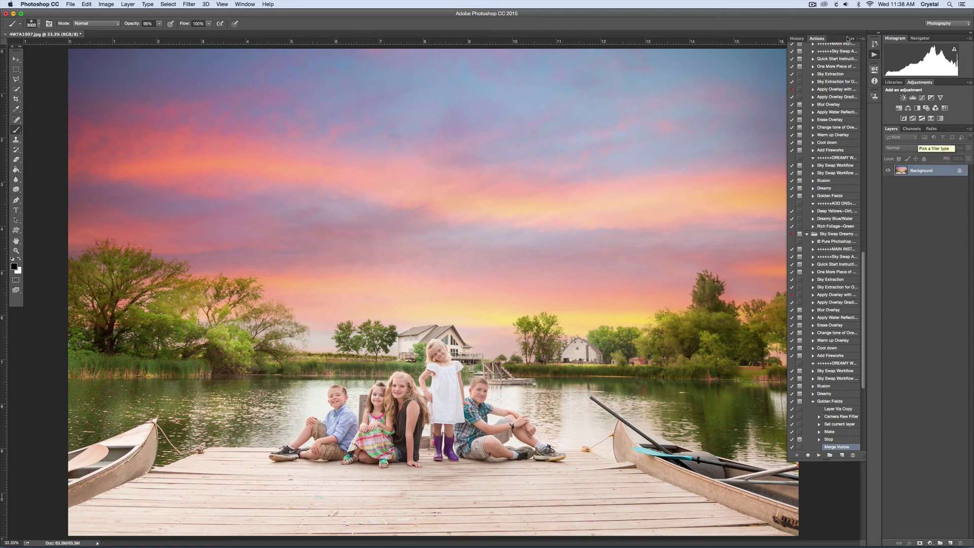
click(797, 39)
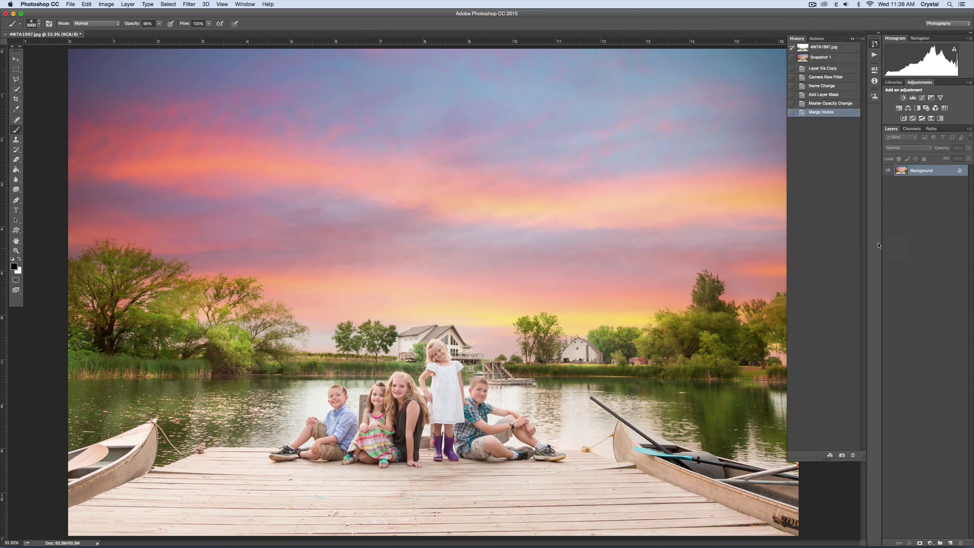
Save the merged look as Snapshots 2 and 3 and compare them with the original photo.
click(842, 455)
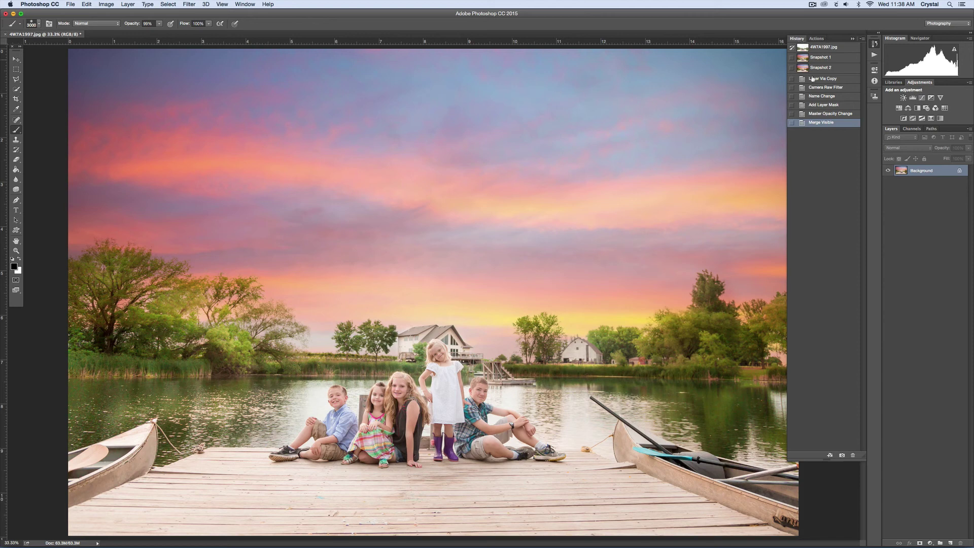
click(245, 4)
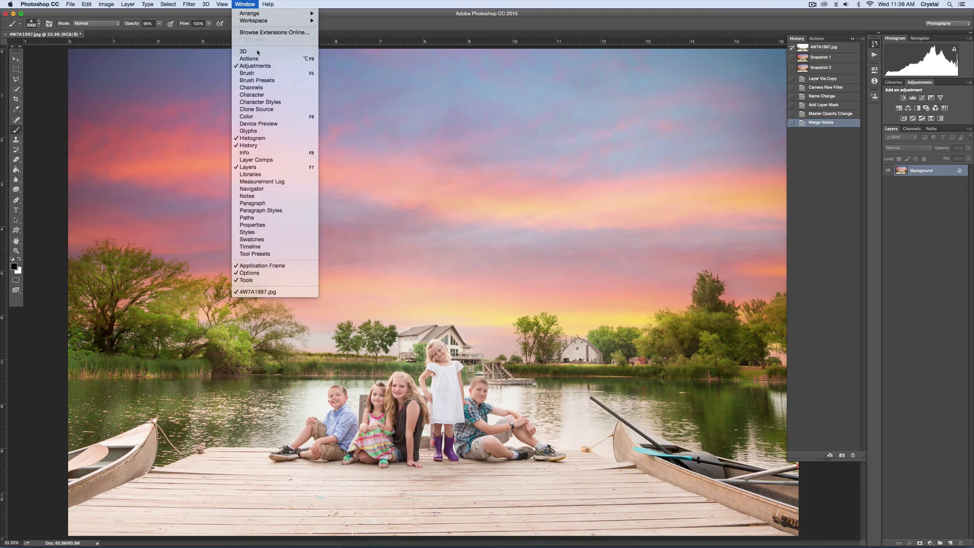
click(823, 77)
click(842, 455)
click(824, 77)
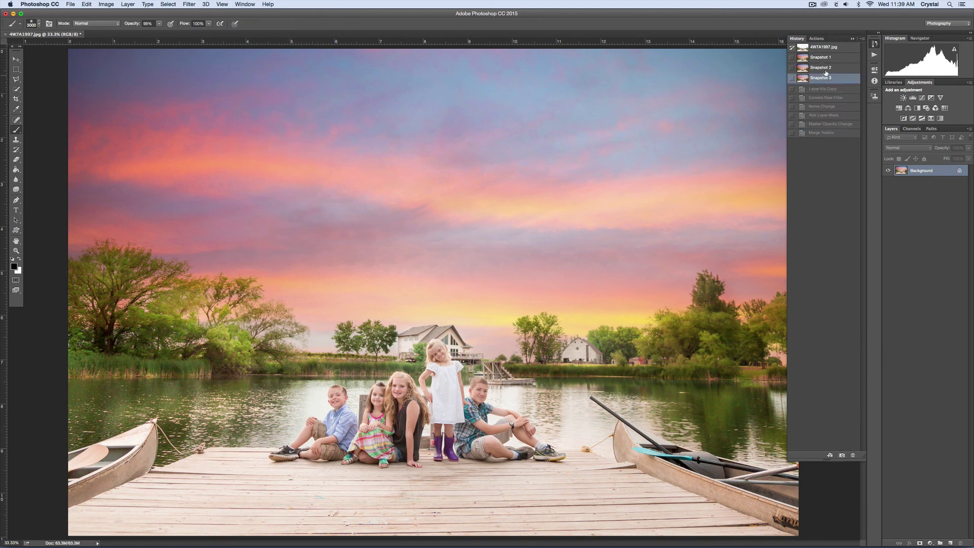
click(824, 46)
click(823, 79)
Make Snapshot 1 the history brush source and return to the Snapshot 3 state.
click(792, 67)
click(791, 57)
click(820, 59)
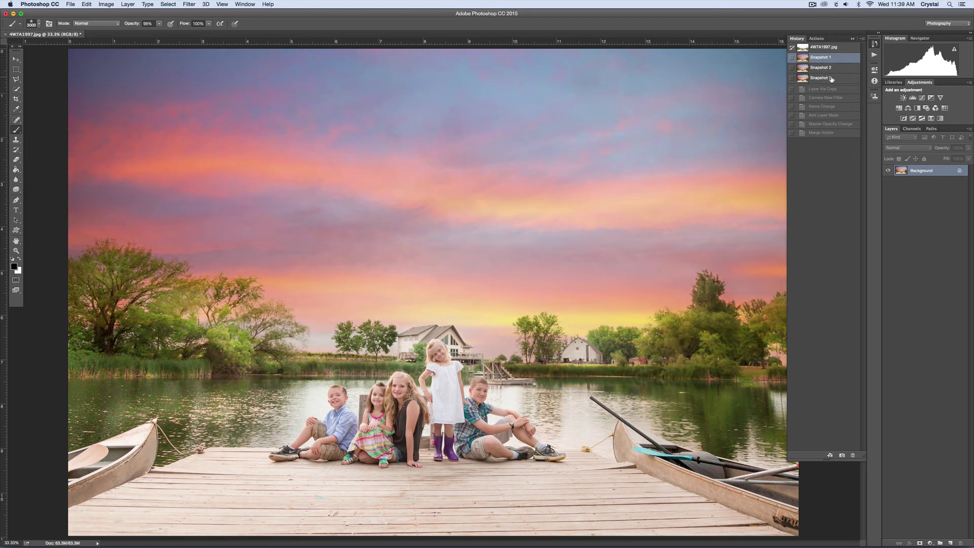
click(832, 78)
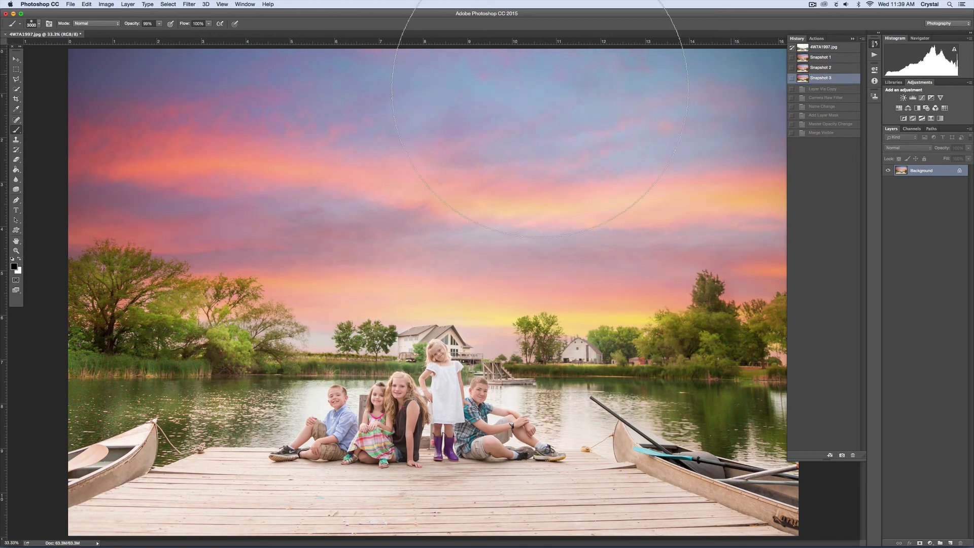
Switch to the History Brush, enlarge it, and set its opacity to 16%.
drag(16, 149, 36, 151)
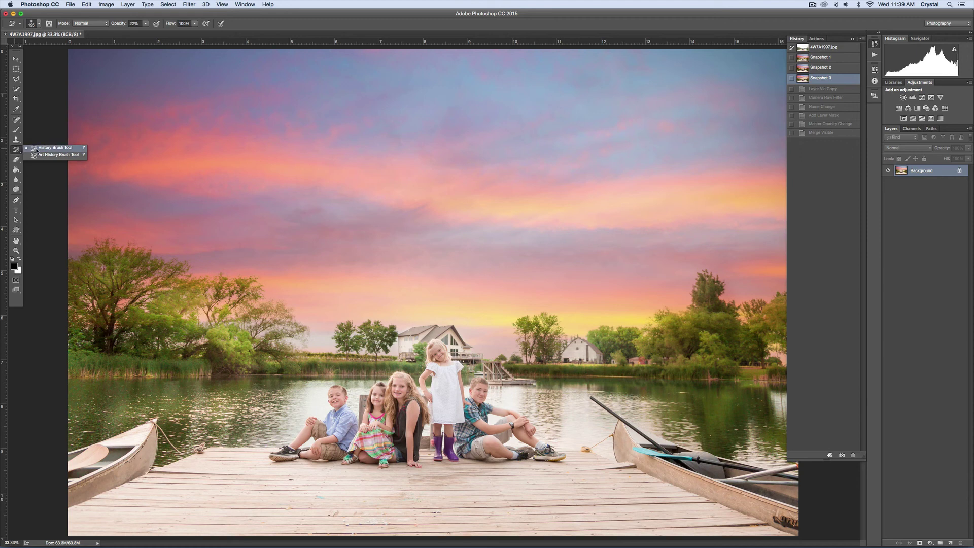
key(bracketright)
key(bracketright)
key(bracketright)
key(bracketright)
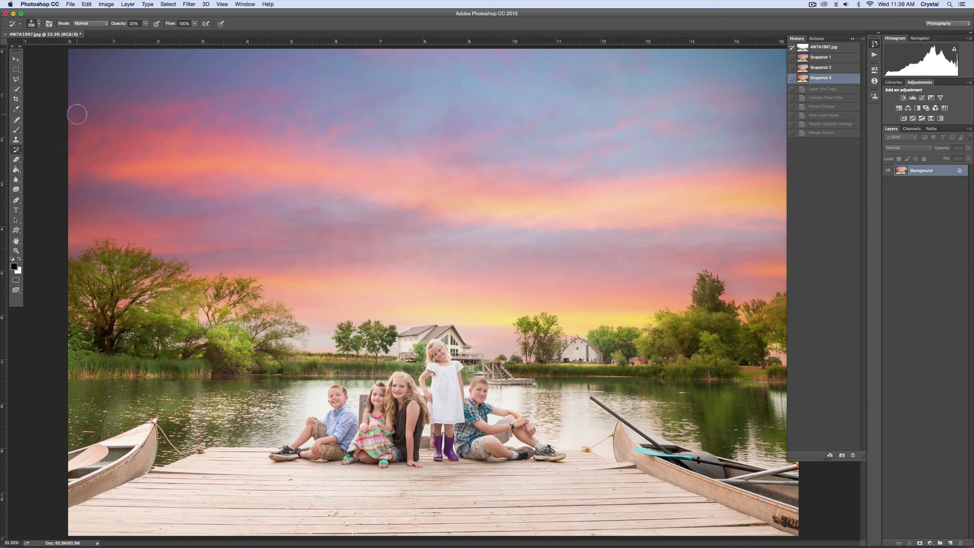
key(bracketright)
key(bracketright)
key(bracketright)
key(bracketright)
key(bracketright)
key(bracketright)
key(bracketright)
key(bracketright)
key(bracketright)
key(bracketright)
key(bracketright)
key(bracketright)
key(bracketright)
key(bracketright)
key(bracketright)
key(bracketright)
key(bracketright)
key(bracketright)
key(bracketright)
key(bracketright)
key(bracketright)
key(bracketright)
key(bracketright)
key(bracketright)
key(bracketright)
key(bracketright)
key(bracketright)
key(bracketright)
key(bracketright)
key(bracketright)
key(bracketright)
key(bracketright)
drag(122, 24, 119, 26)
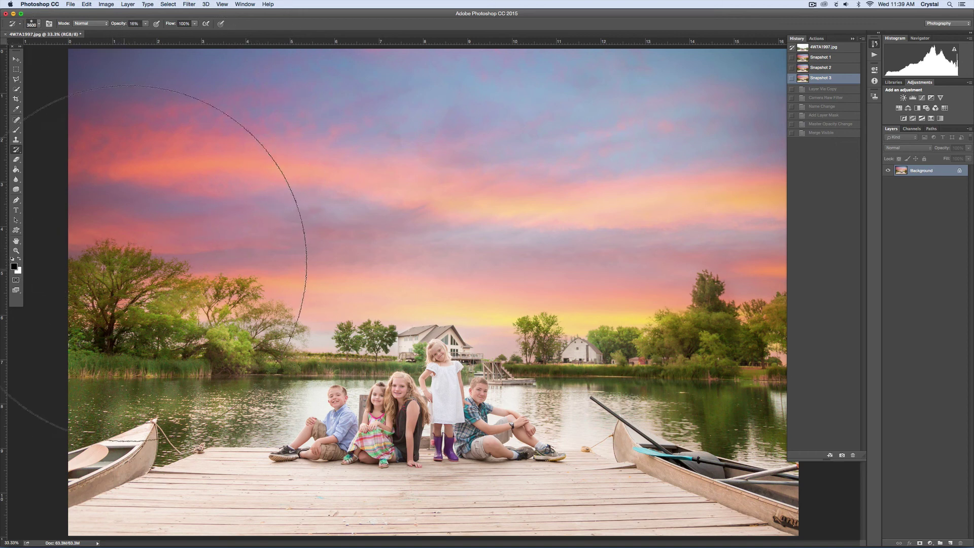
key(bracketleft)
key(bracketleft)
key(bracketleft)
Paint broad softening strokes across the sky and the lower scene.
drag(130, 195, 811, 198)
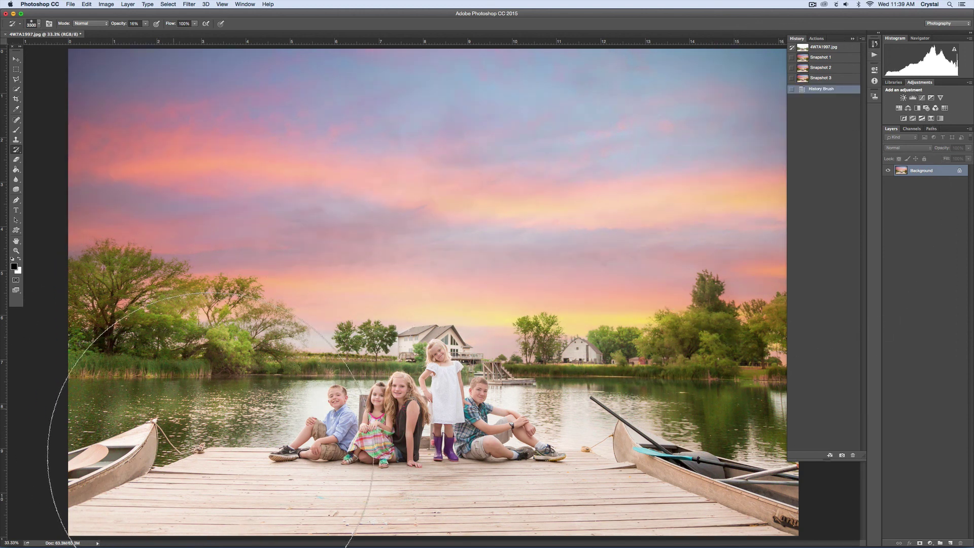
drag(20, 404, 735, 437)
click(731, 446)
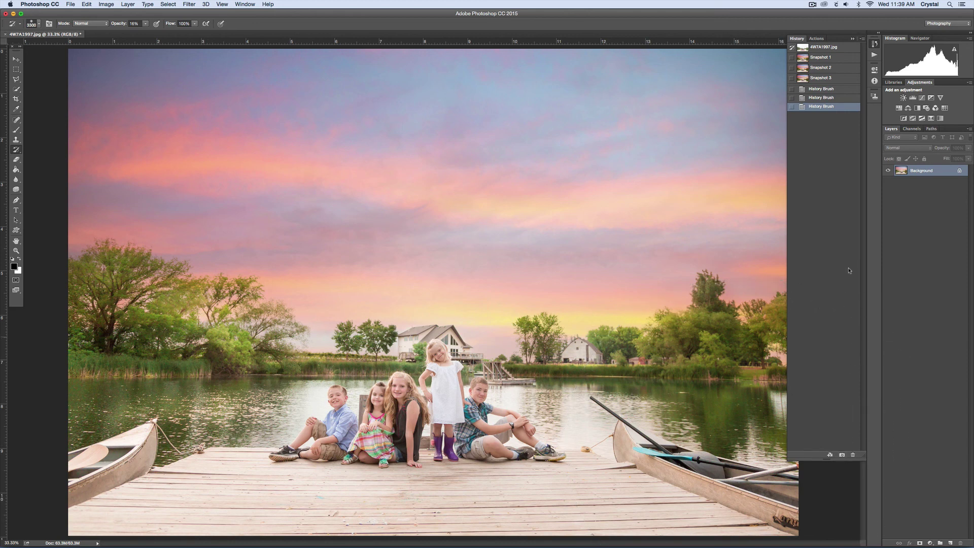
Save Snapshot 4 and compare it with Snapshot 3 and the original photo, ending on Snapshot 4.
click(842, 455)
click(823, 77)
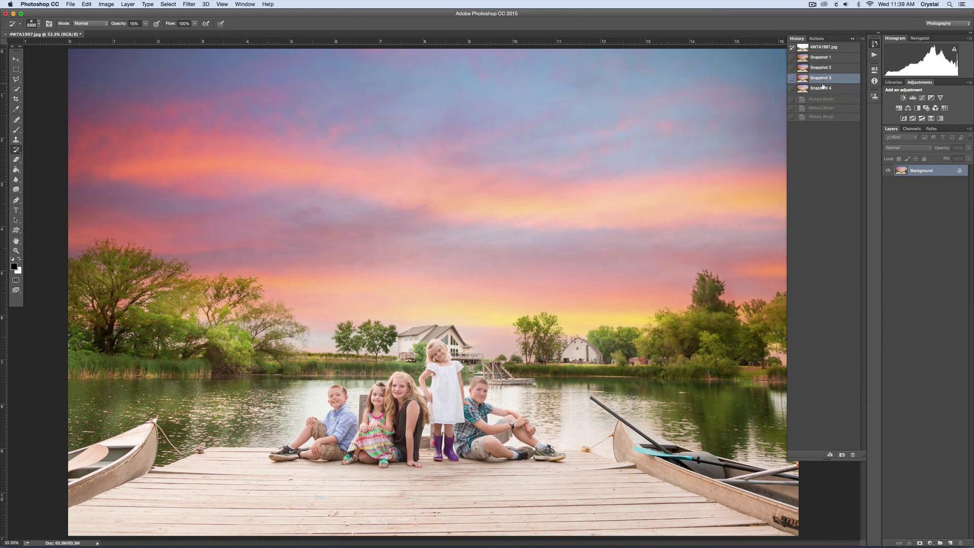
click(822, 85)
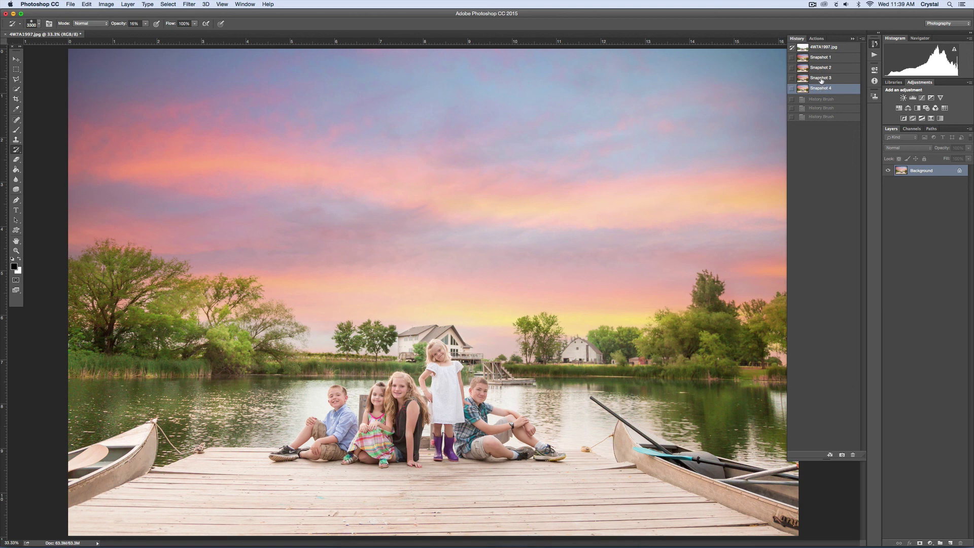
click(822, 77)
click(823, 86)
click(822, 77)
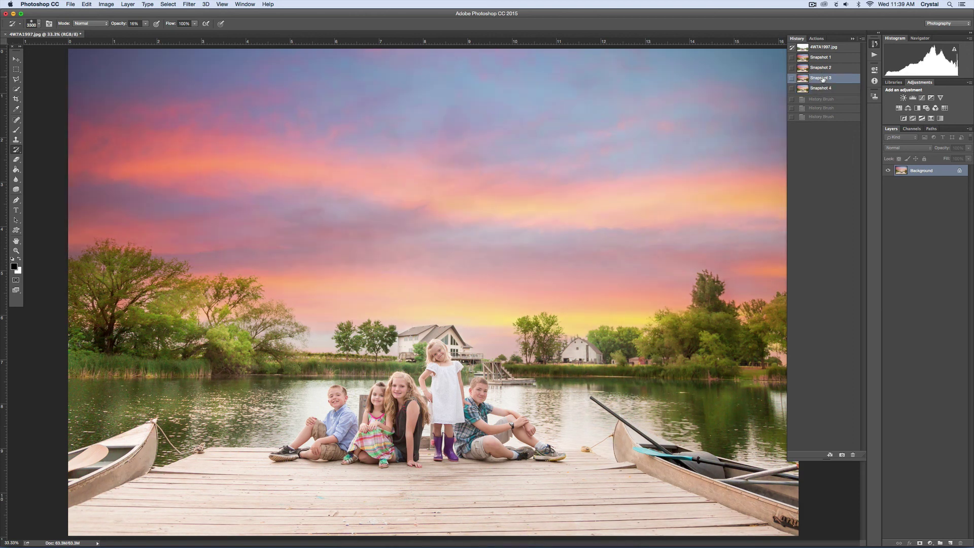
click(823, 88)
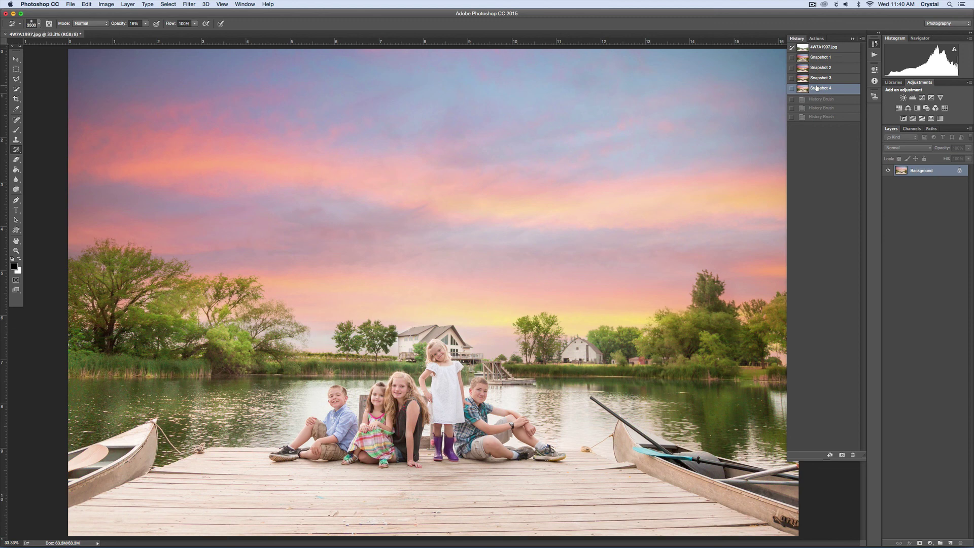
click(819, 49)
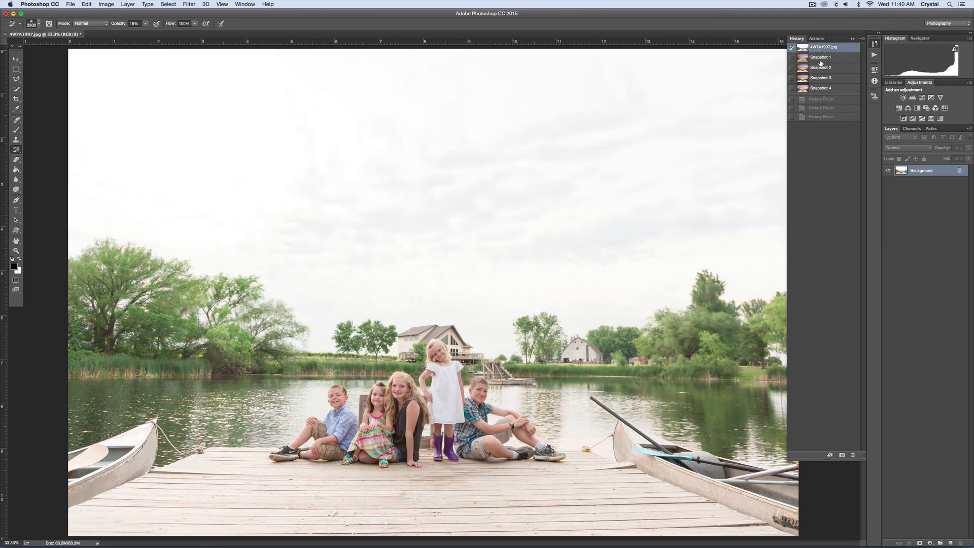
click(823, 89)
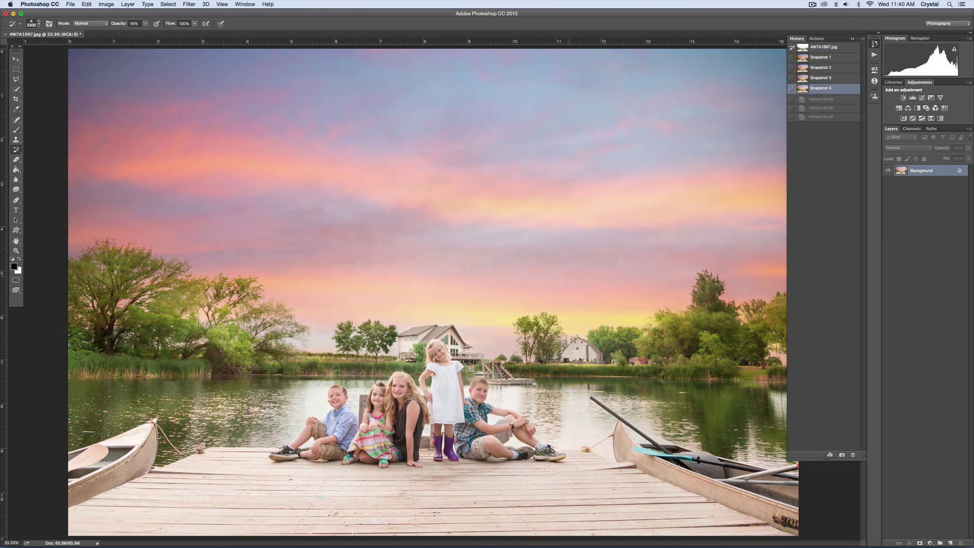